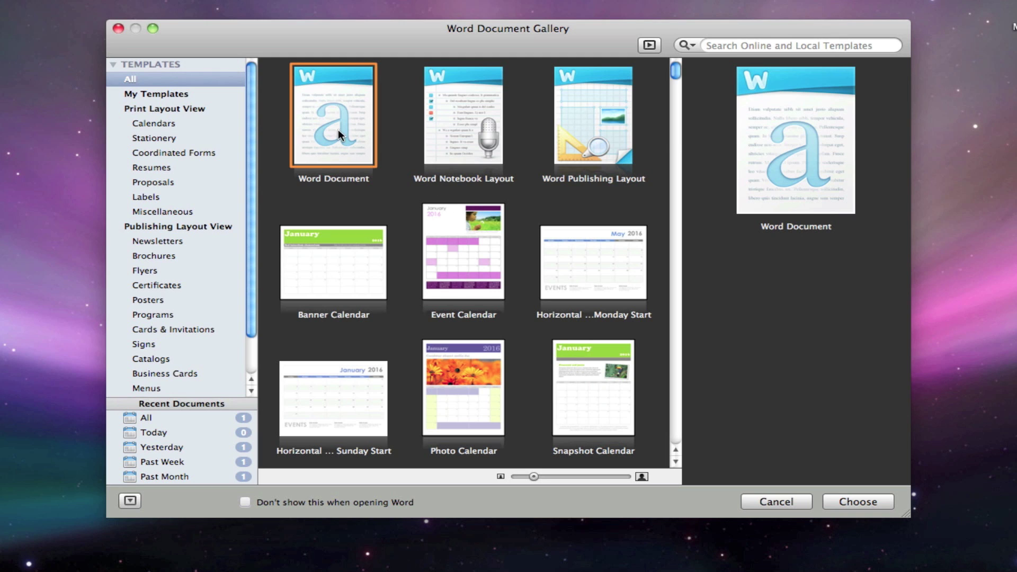
Browse the Calendar, Stationery, Coordinated Forms, Resumes, Proposals and Labels template categories
left_click(183, 125)
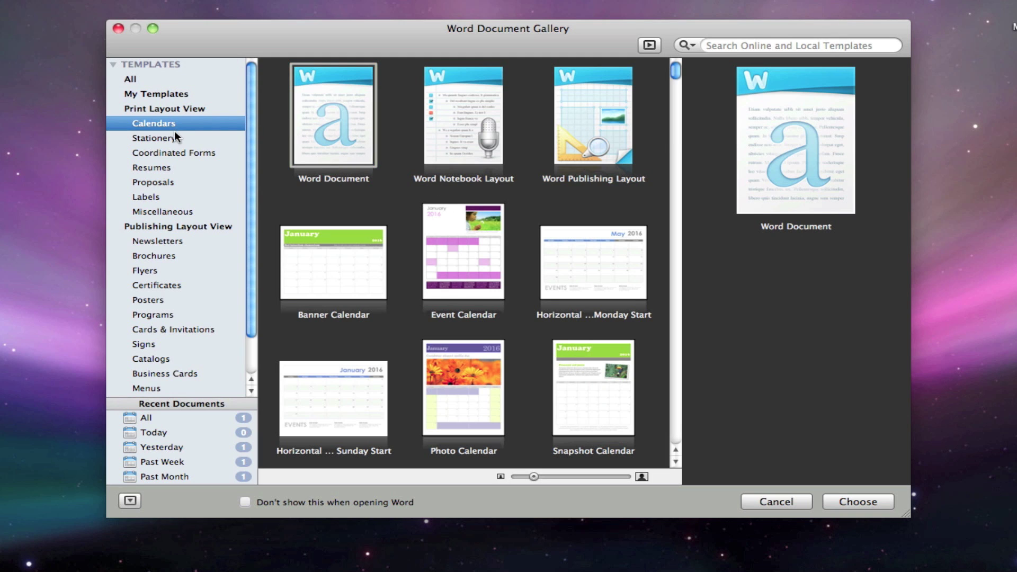
left_click(168, 138)
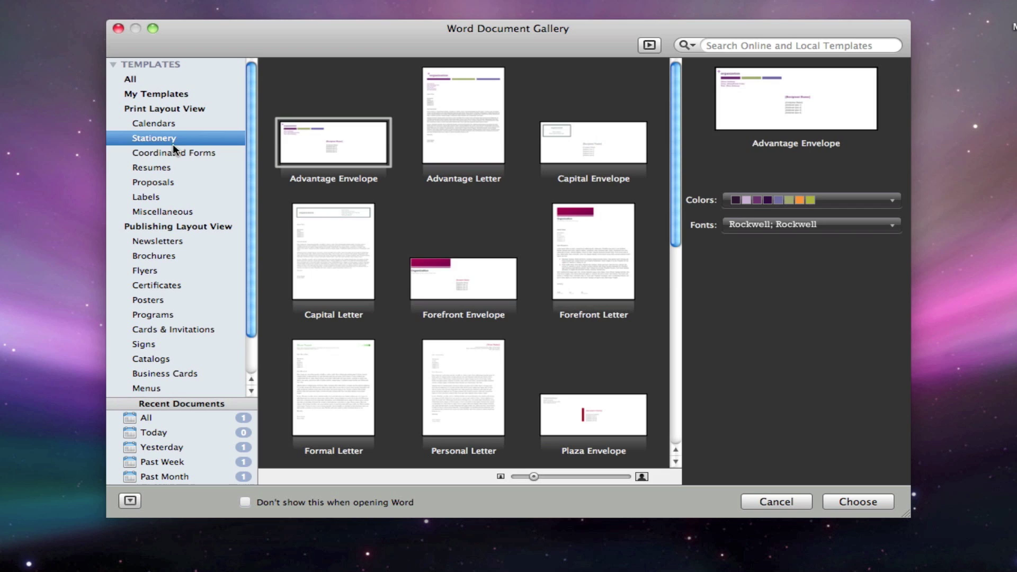
left_click(173, 153)
left_click(171, 169)
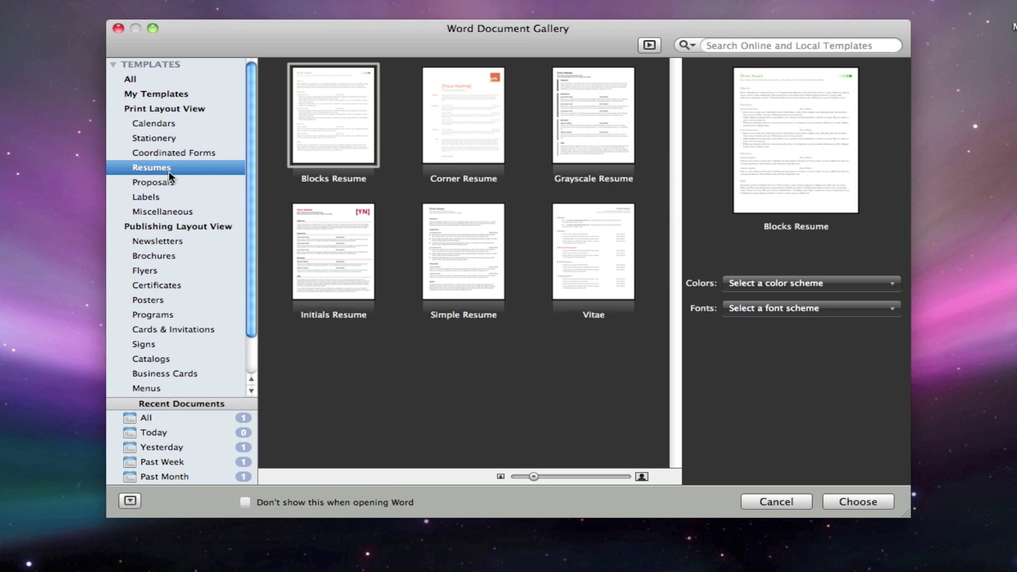
left_click(174, 182)
left_click(174, 199)
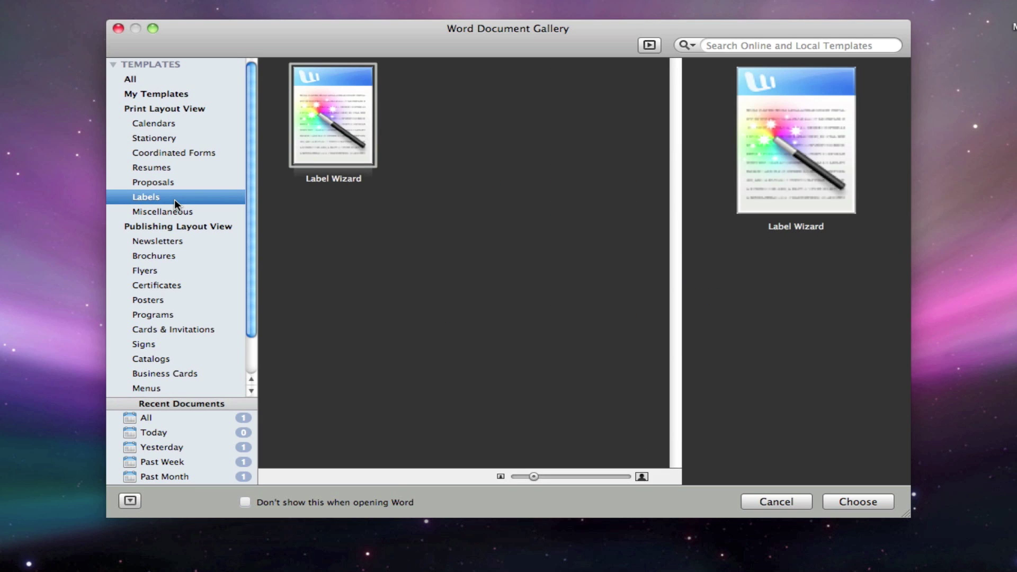
left_click(154, 123)
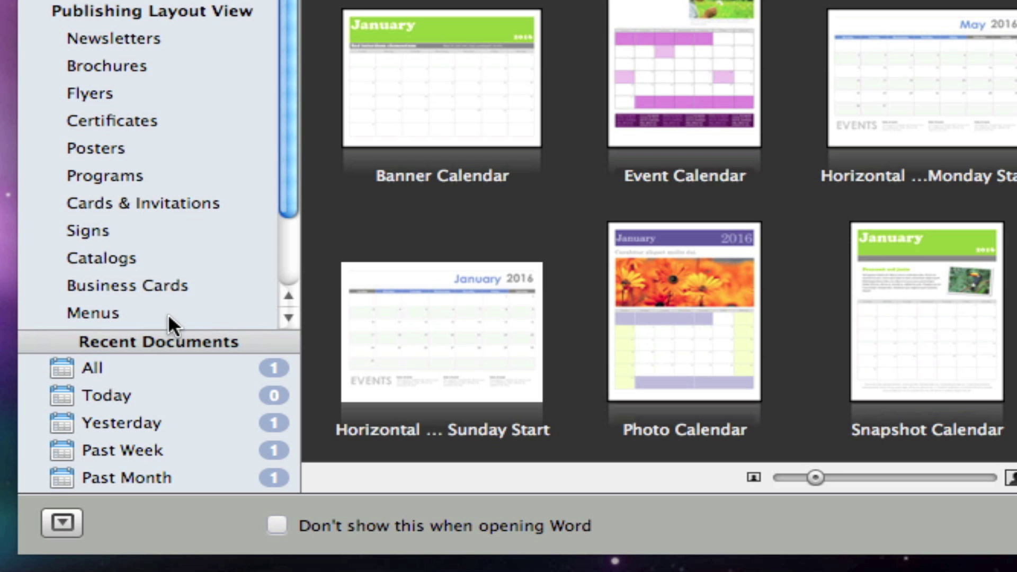
Filter recent documents by All, Today, Yesterday, Past Week and Past Month, then show all templates
left_click(164, 368)
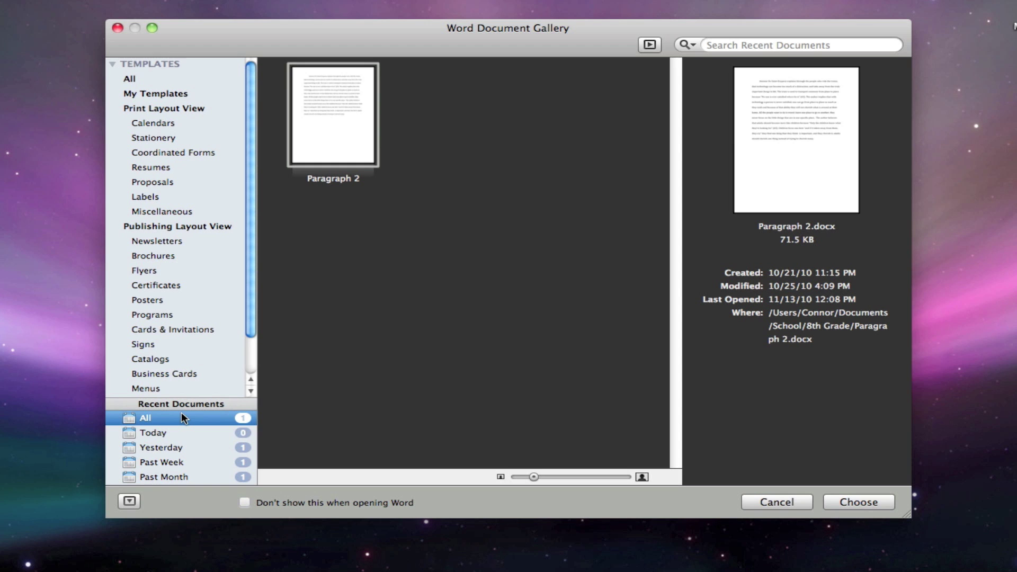
left_click(181, 432)
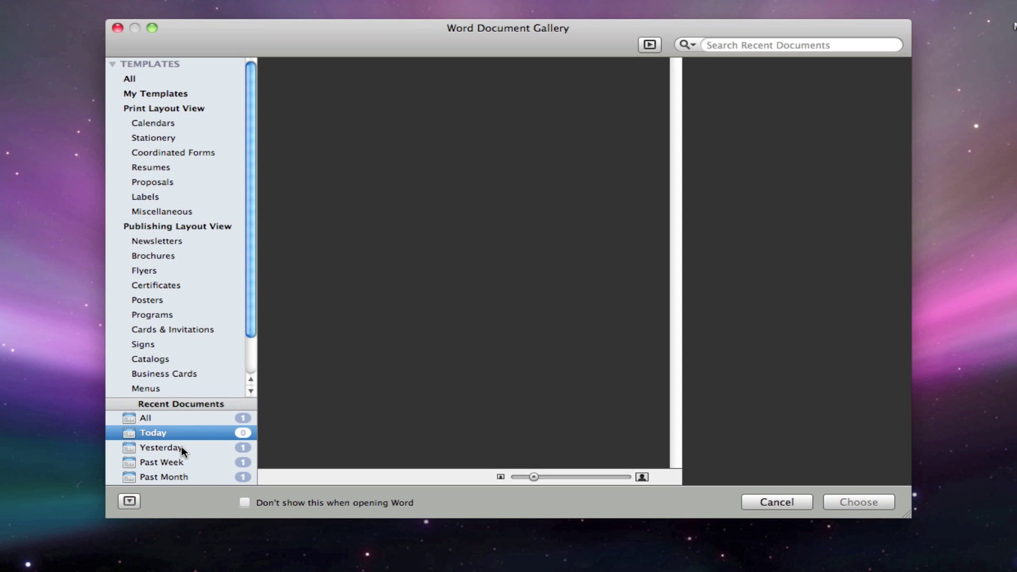
left_click(181, 448)
left_click(180, 459)
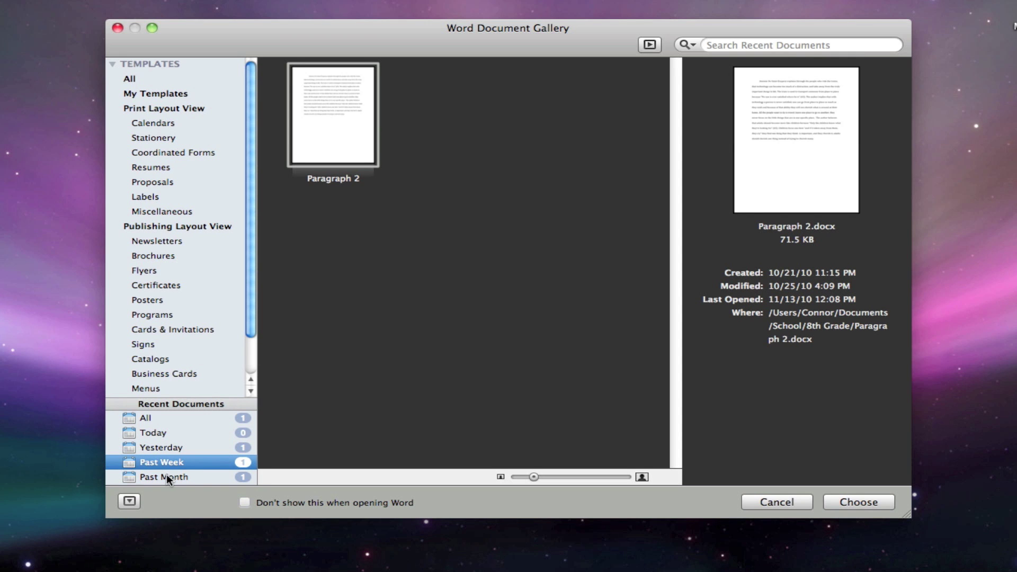
left_click(167, 474)
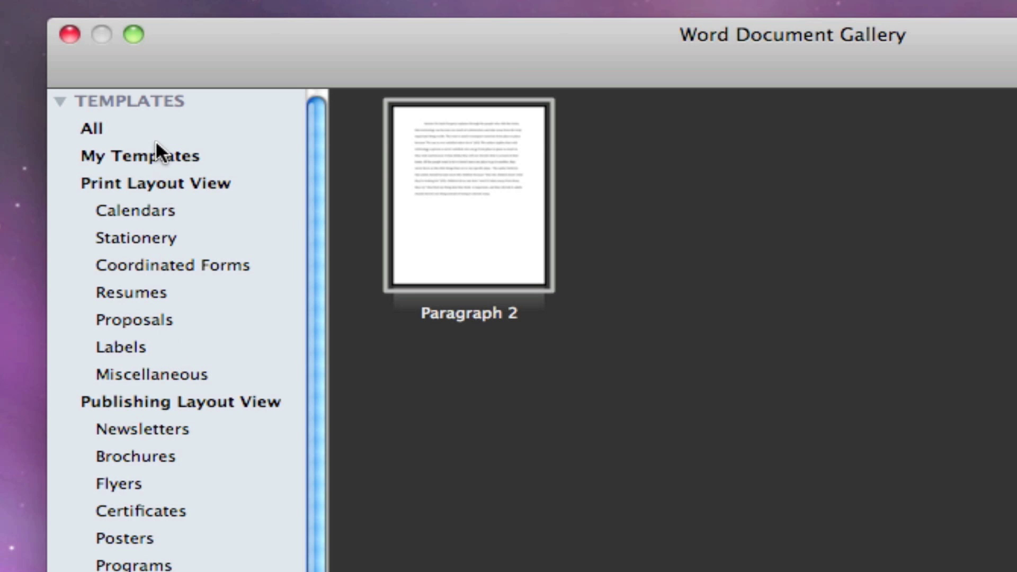
left_click(152, 127)
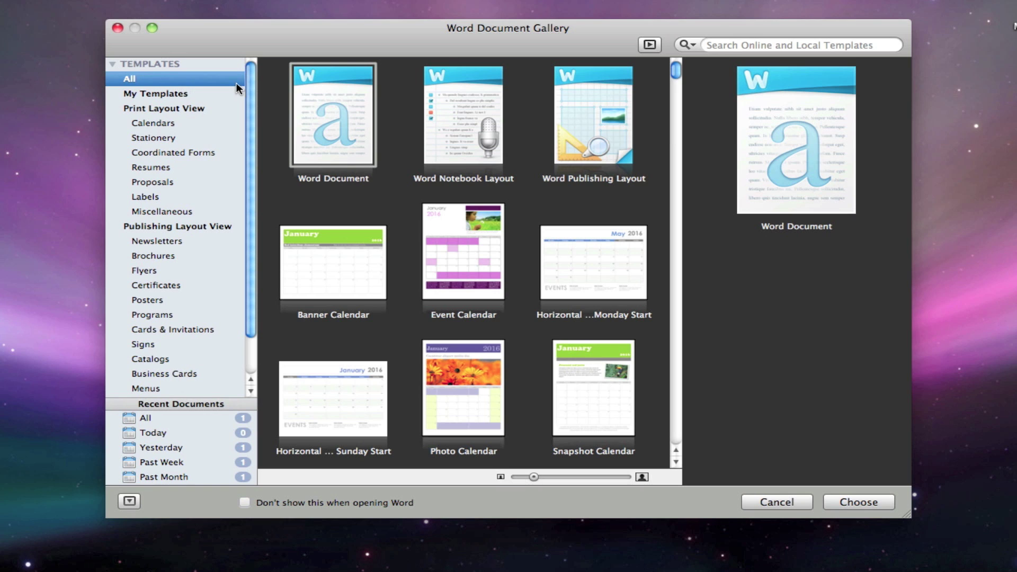
Create a blank Document1 from the Word Document template and show it in Draft view
double_click(322, 107)
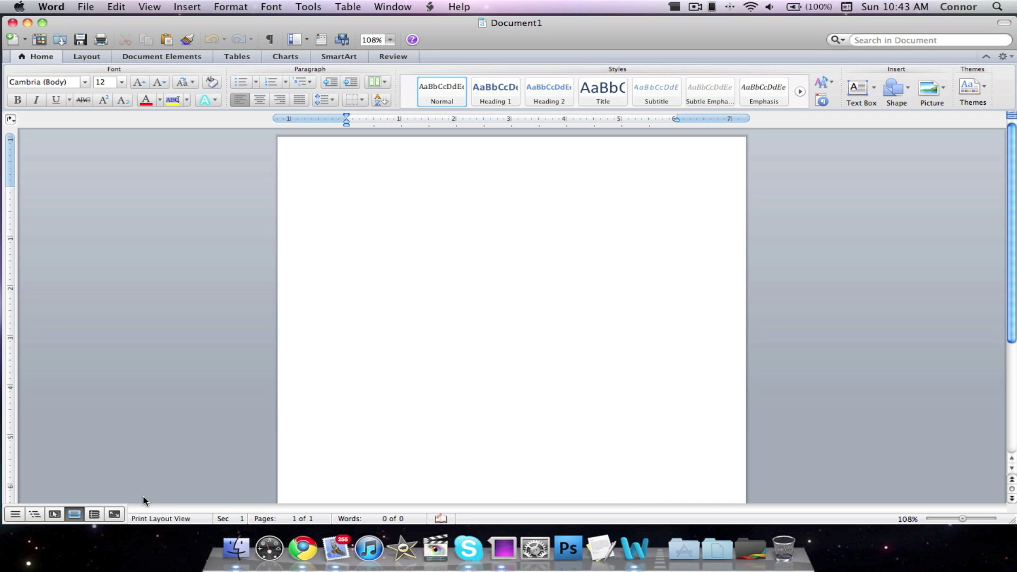
left_click(15, 515)
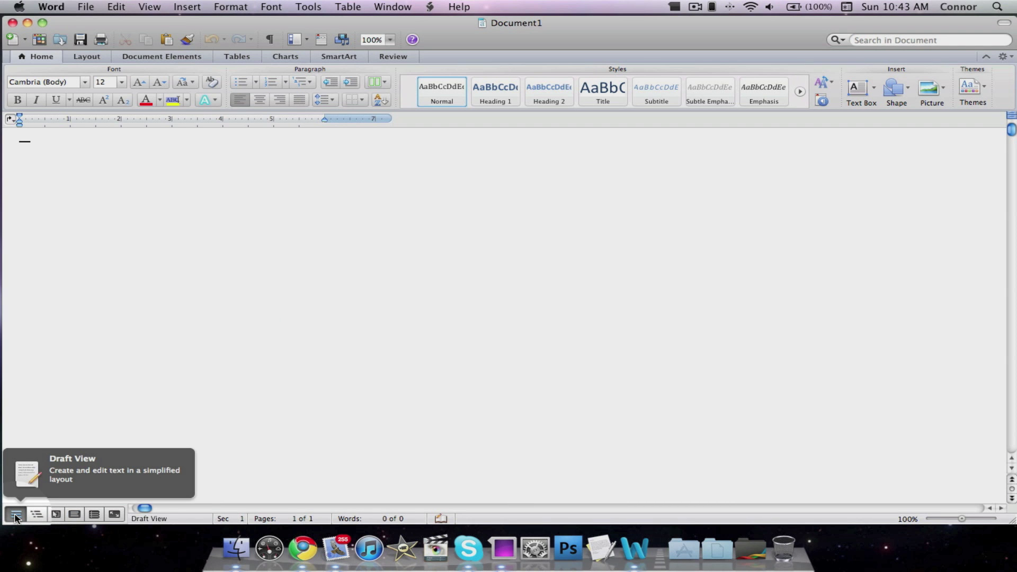
Cycle through Outline, Publishing Layout and Print Layout views, ending in Notebook Layout
left_click(35, 514)
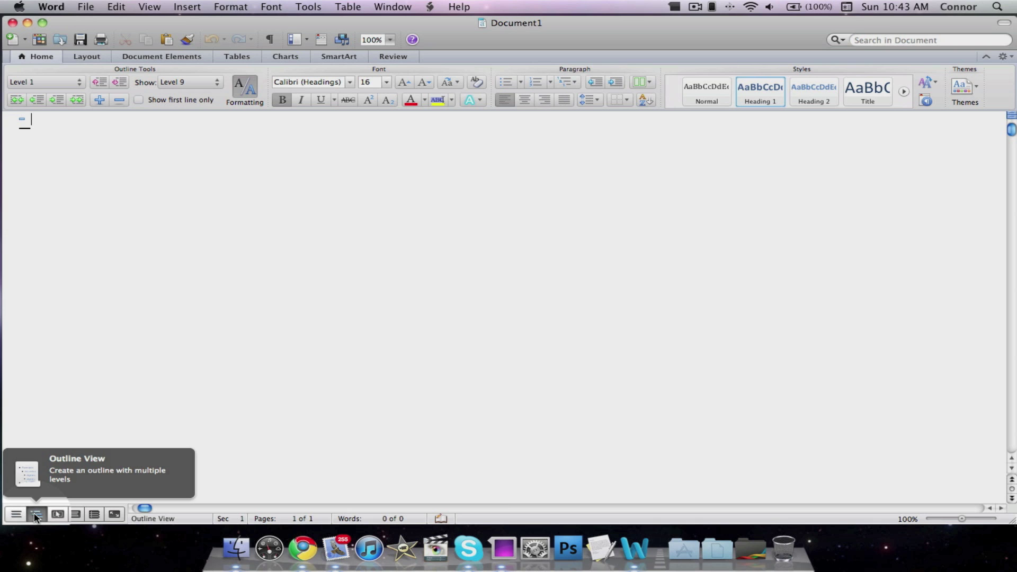
left_click(55, 515)
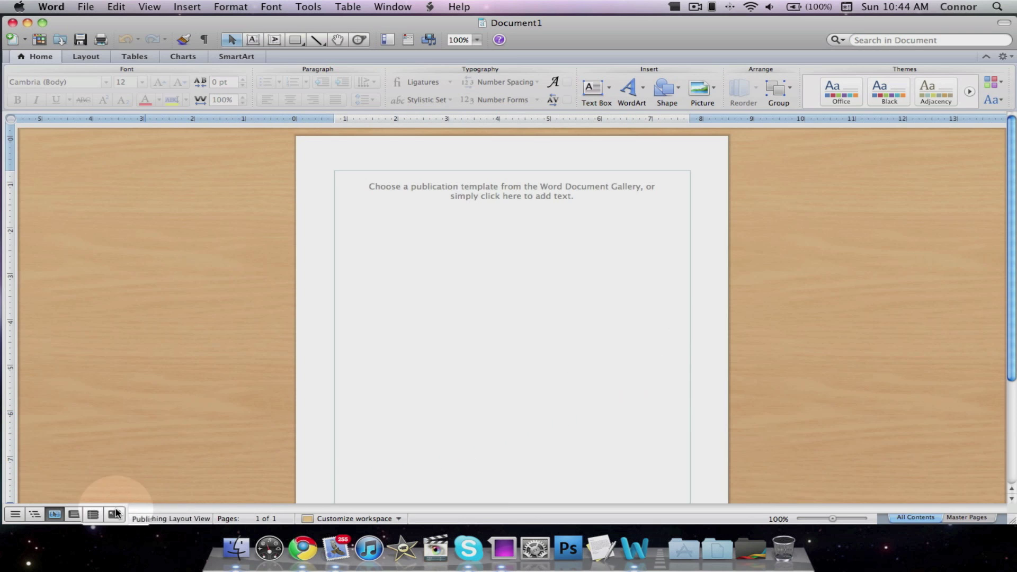
left_click(77, 514)
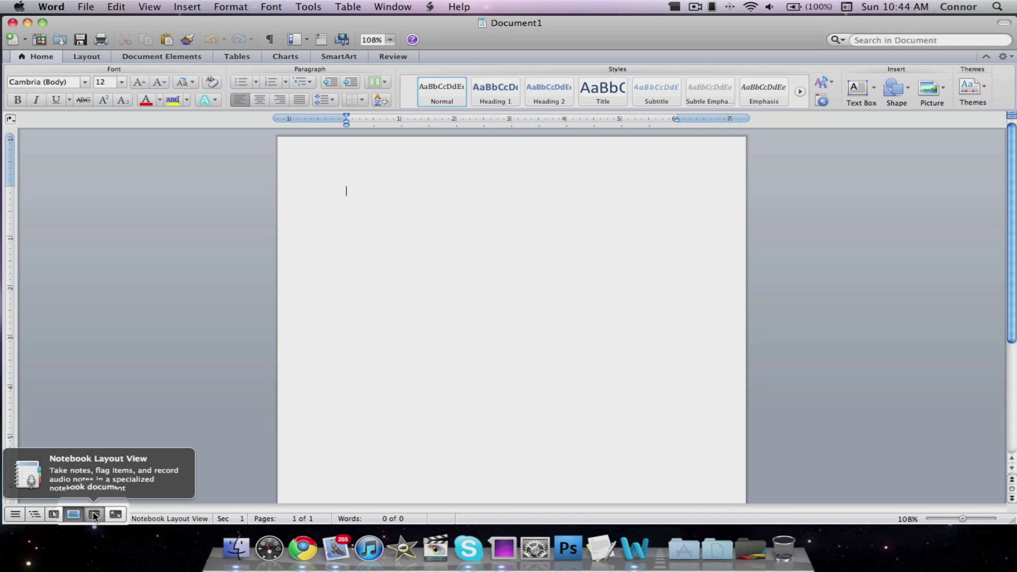
left_click(94, 515)
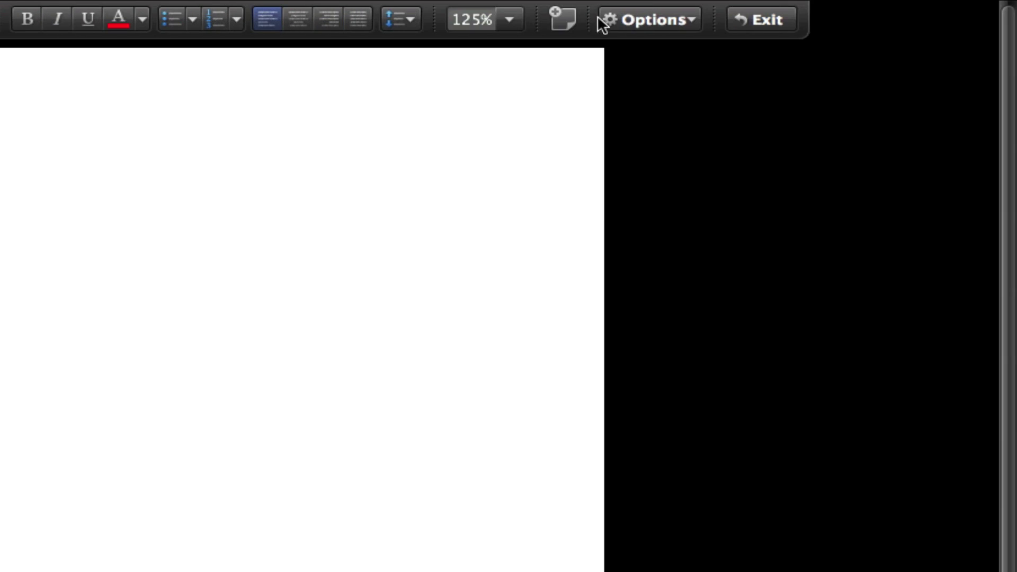
Check the full-screen Options menu, close it, and exit back to Print Layout
left_click(958, 20)
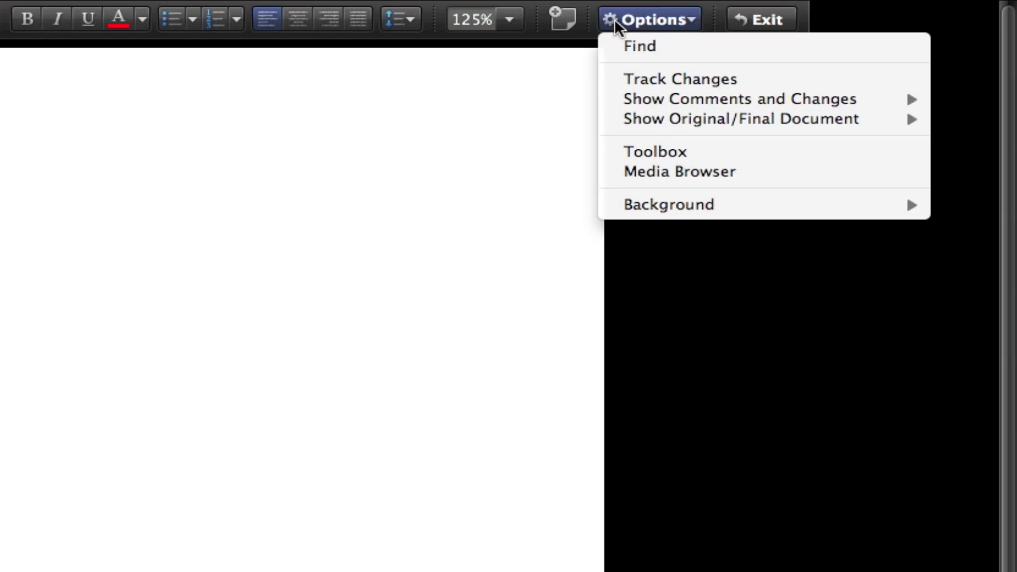
left_click(784, 21)
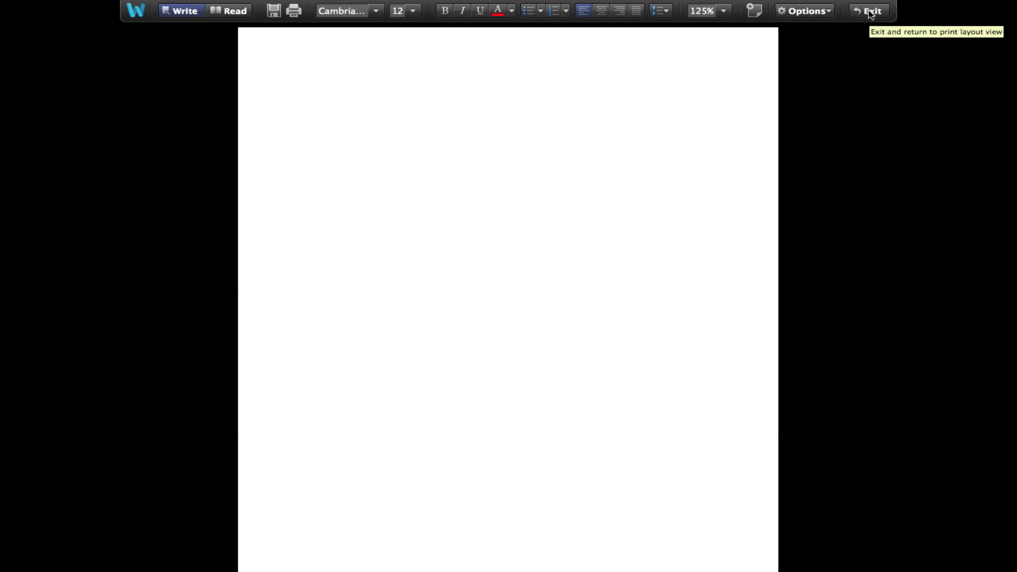
left_click(766, 22)
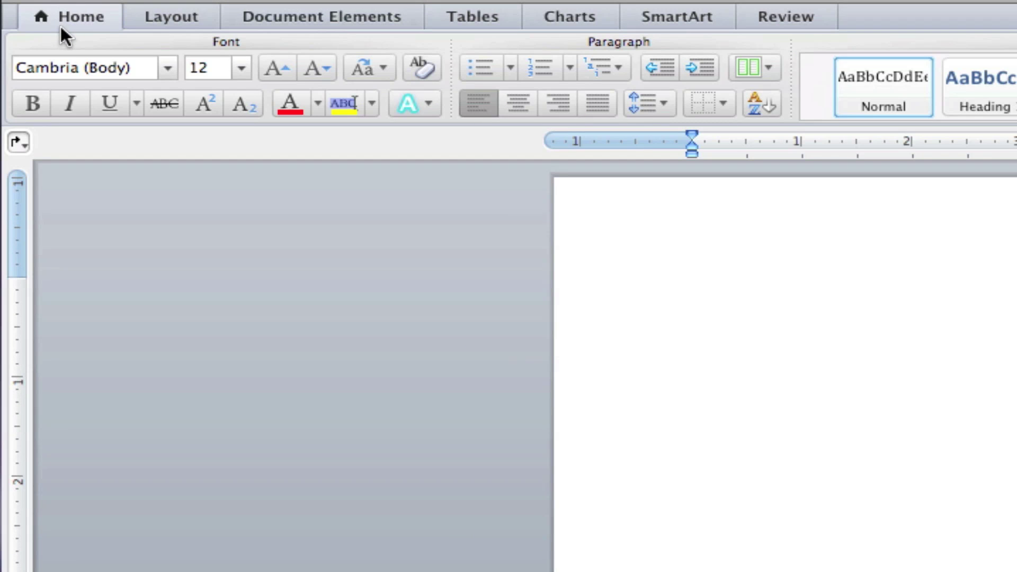
left_click(168, 68)
left_click(167, 66)
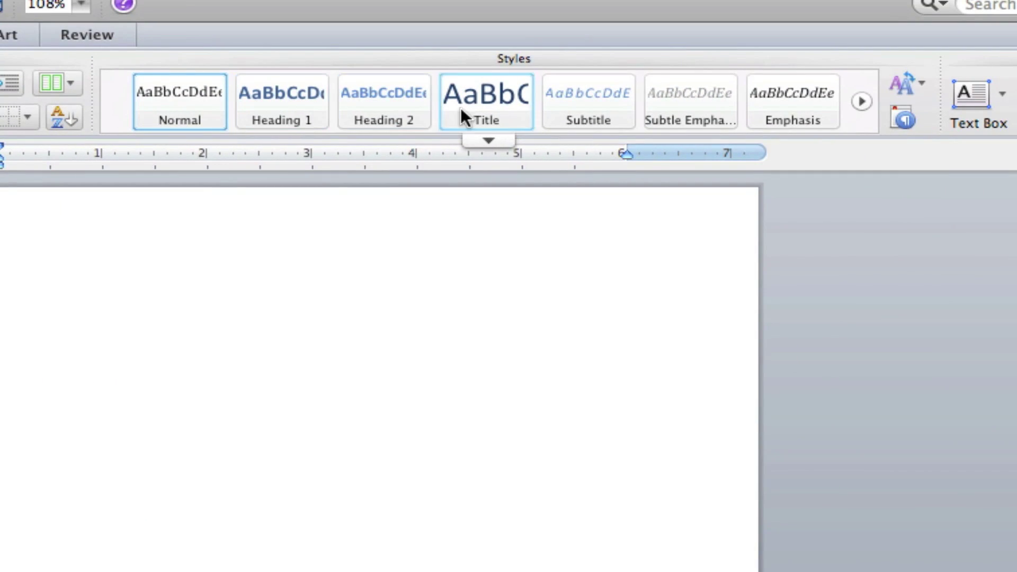
left_click(503, 140)
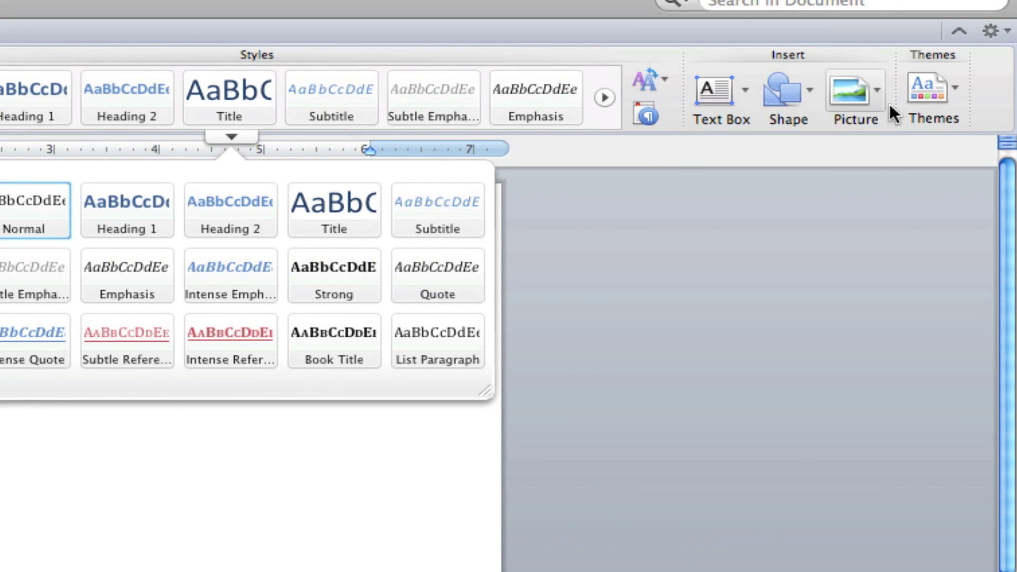
left_click(932, 98)
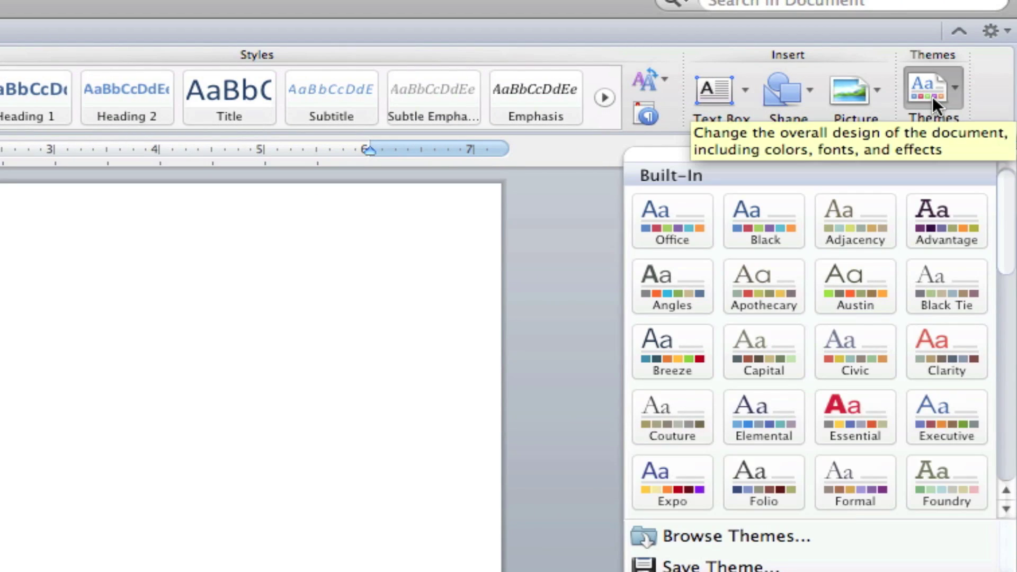
left_click(933, 96)
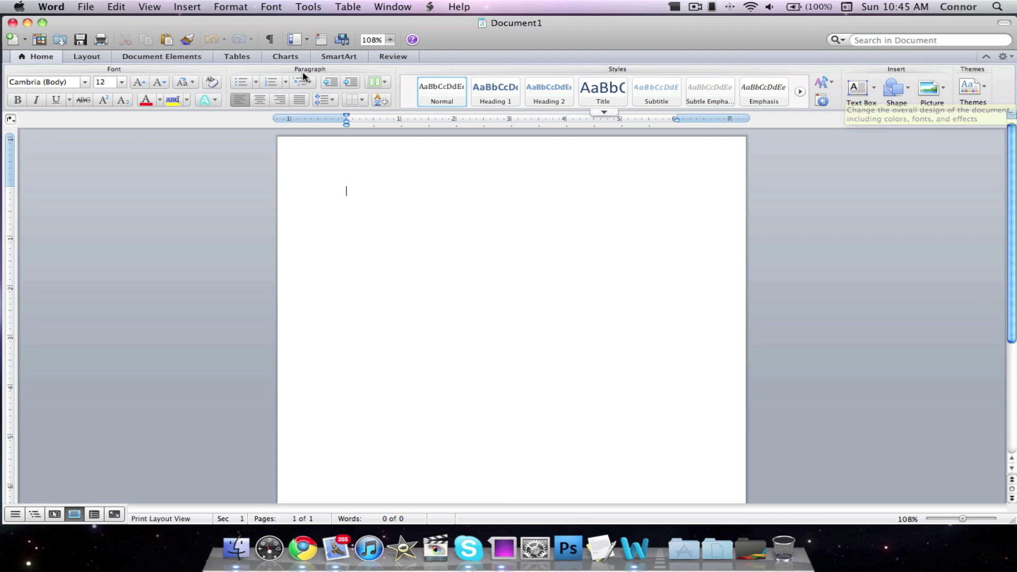
left_click(89, 55)
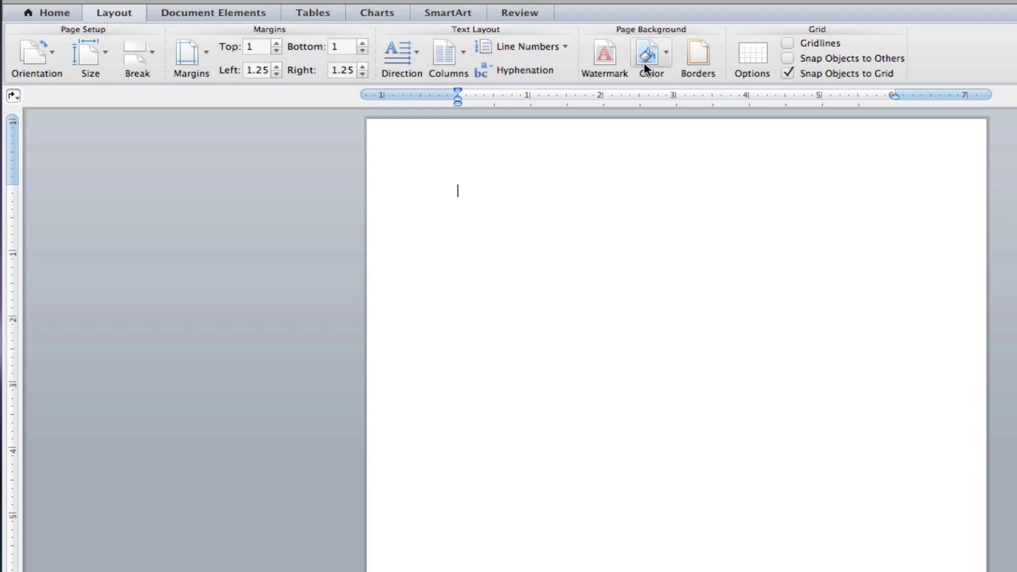
Switch the ribbon to the Document Elements tools
left_click(222, 16)
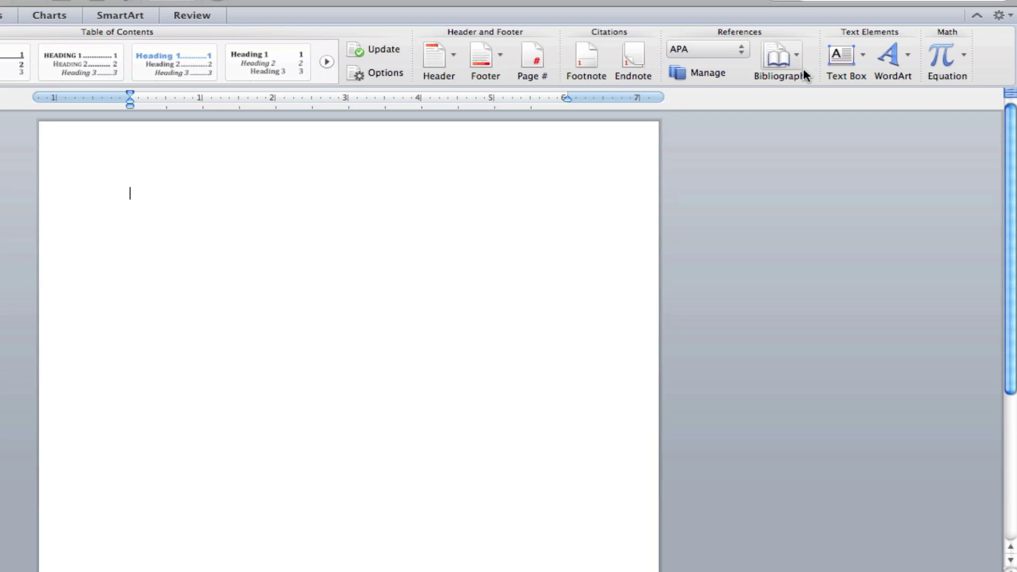
Insert an empty equation placeholder from the Math group's Equation button
left_click(943, 55)
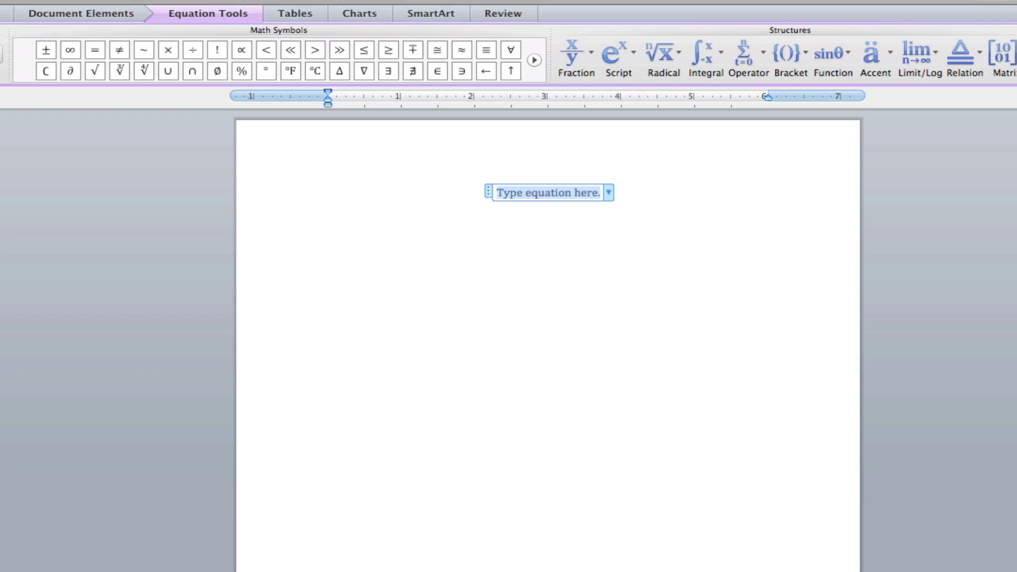
Build the inequality 5x + 3q < 2, taking the less-than sign from the math symbol palette
type("5x +")
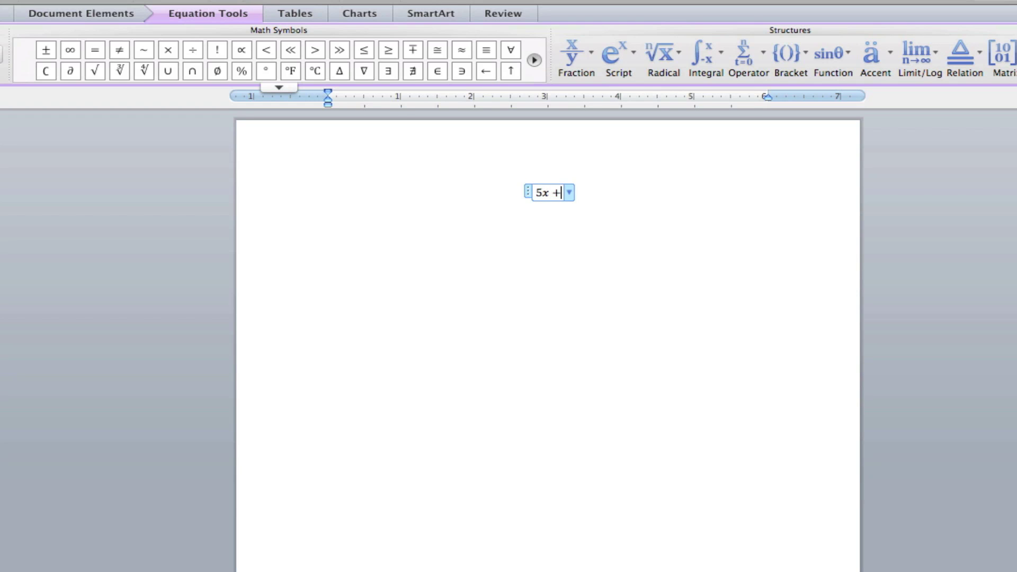
type("3a")
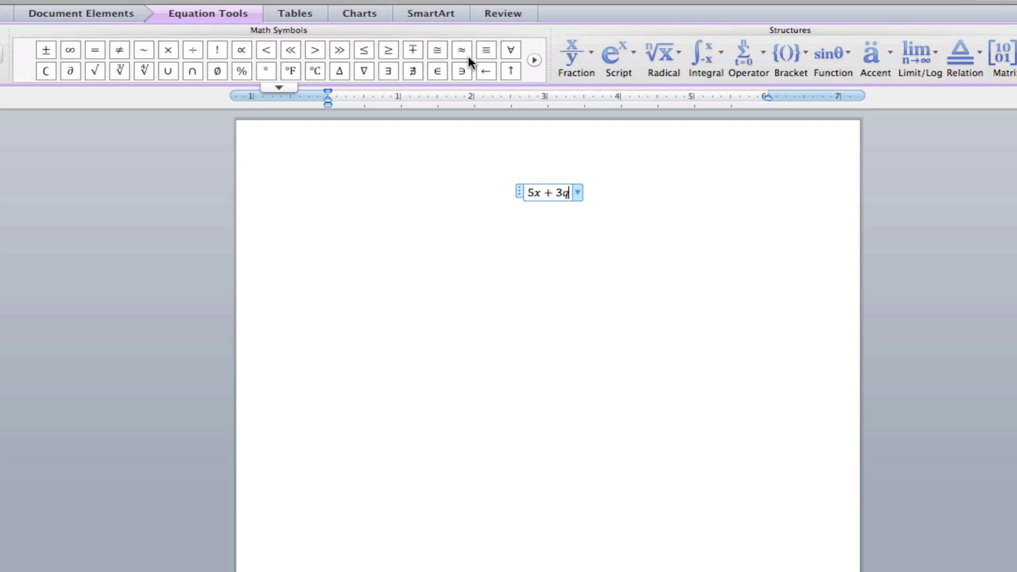
left_click(534, 59)
left_click(534, 60)
left_click(279, 87)
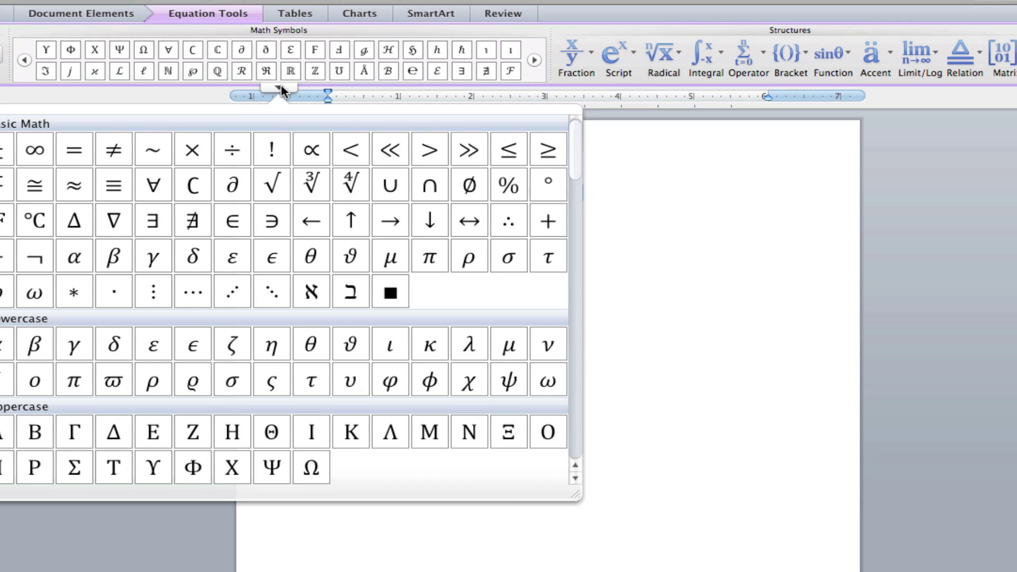
left_click(350, 150)
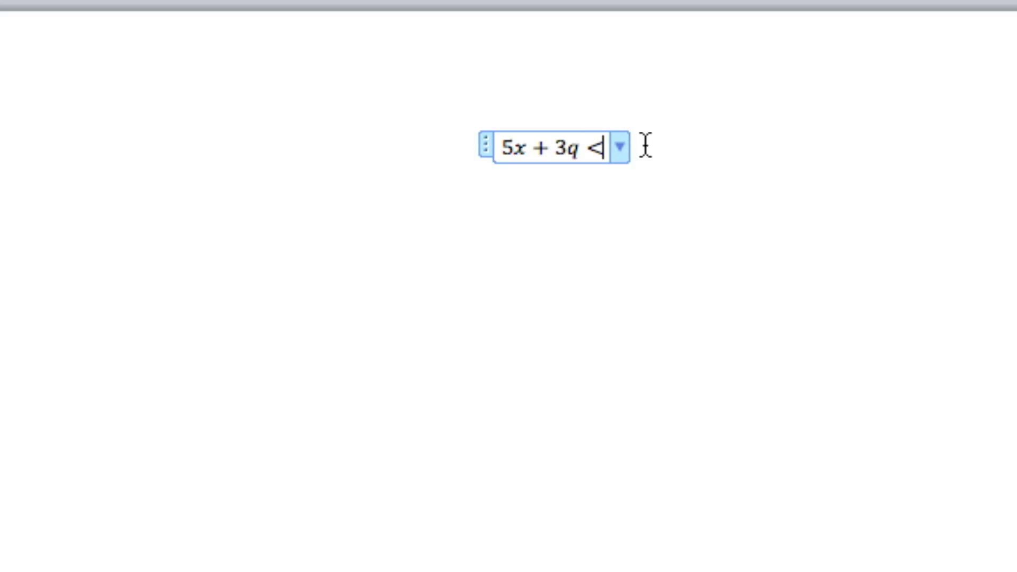
type("v")
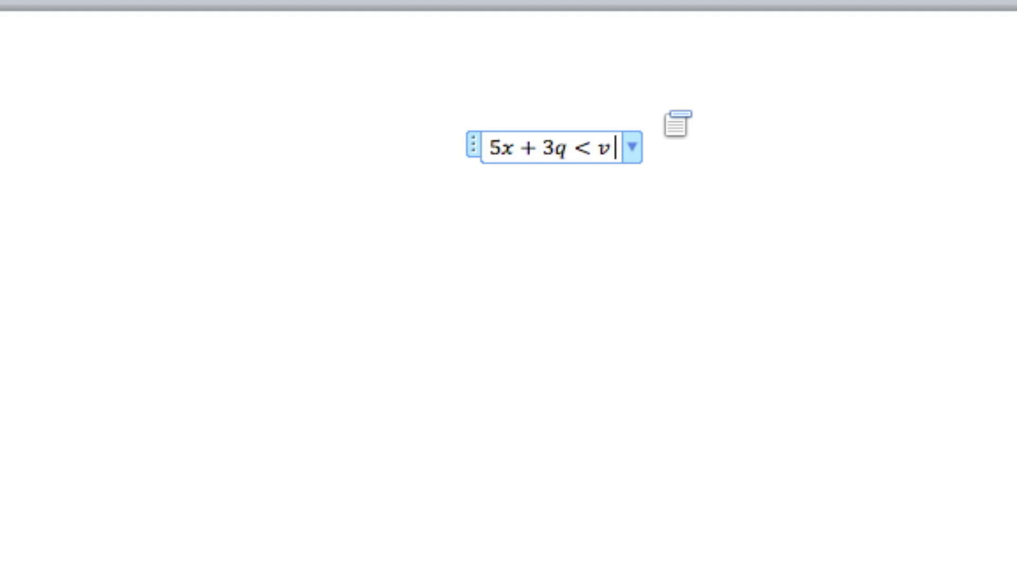
key("BackSpace")
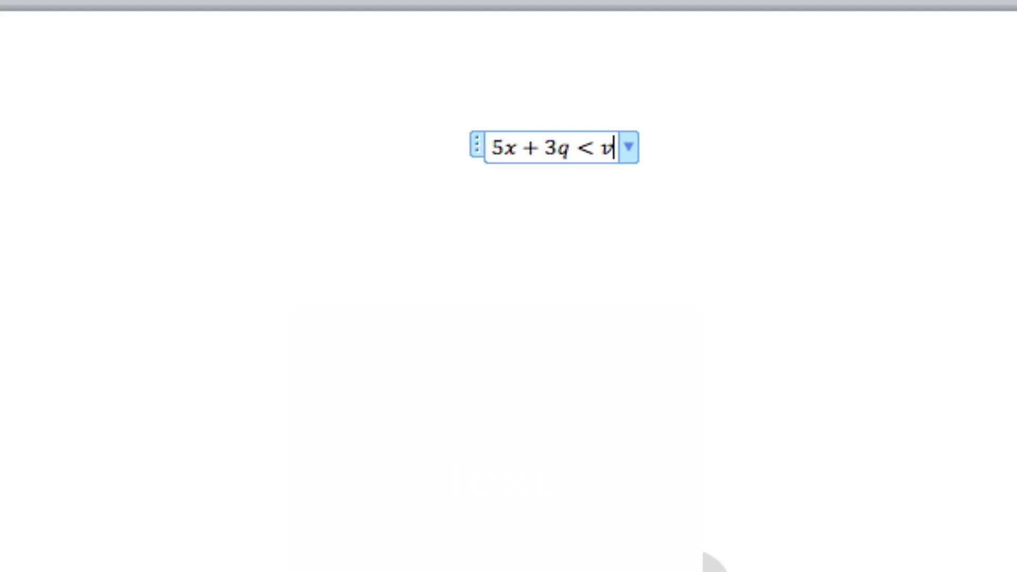
key("BackSpace")
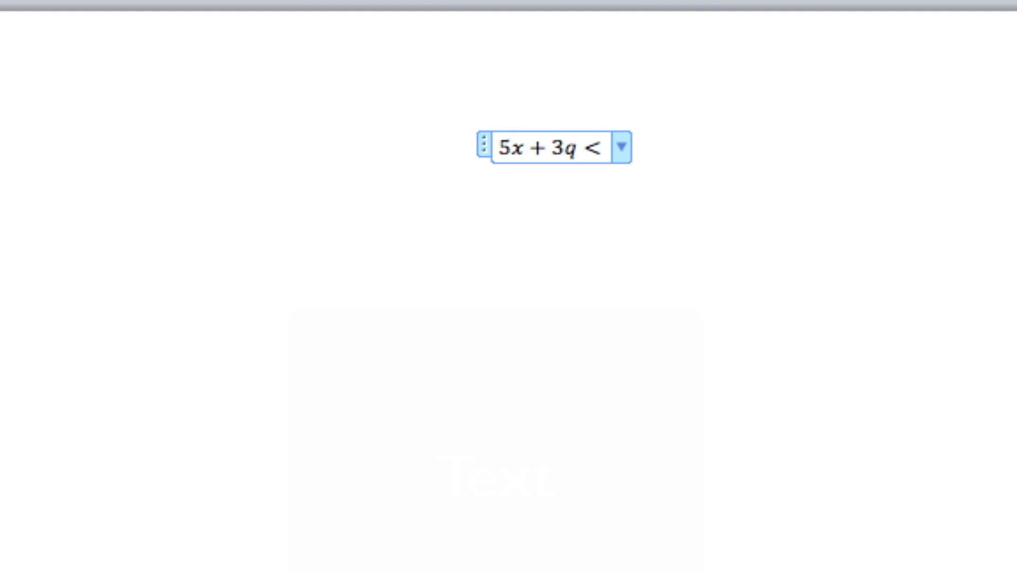
type("2")
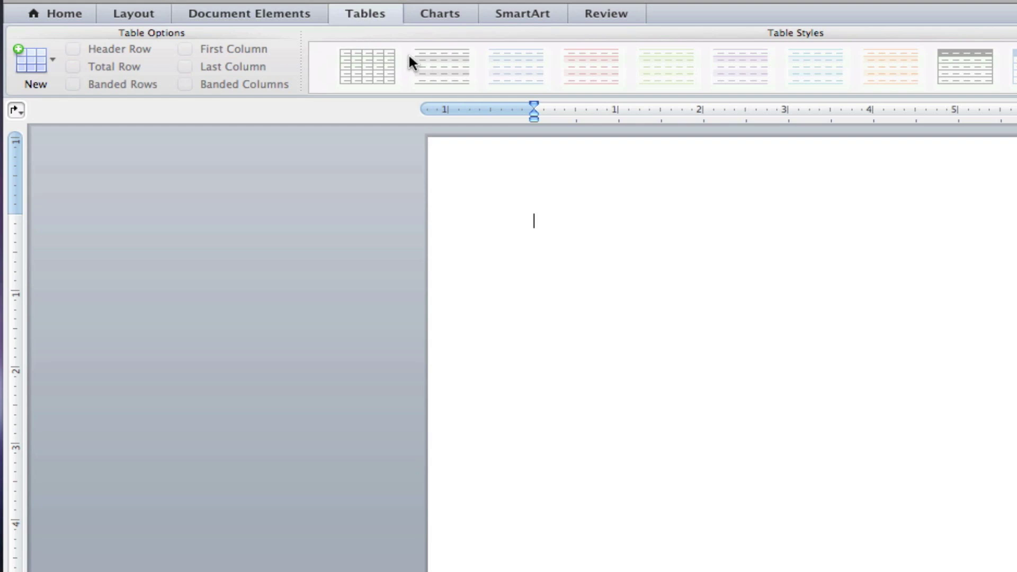
Preview the New table-size grid and dismiss it without inserting a table
left_click(39, 74)
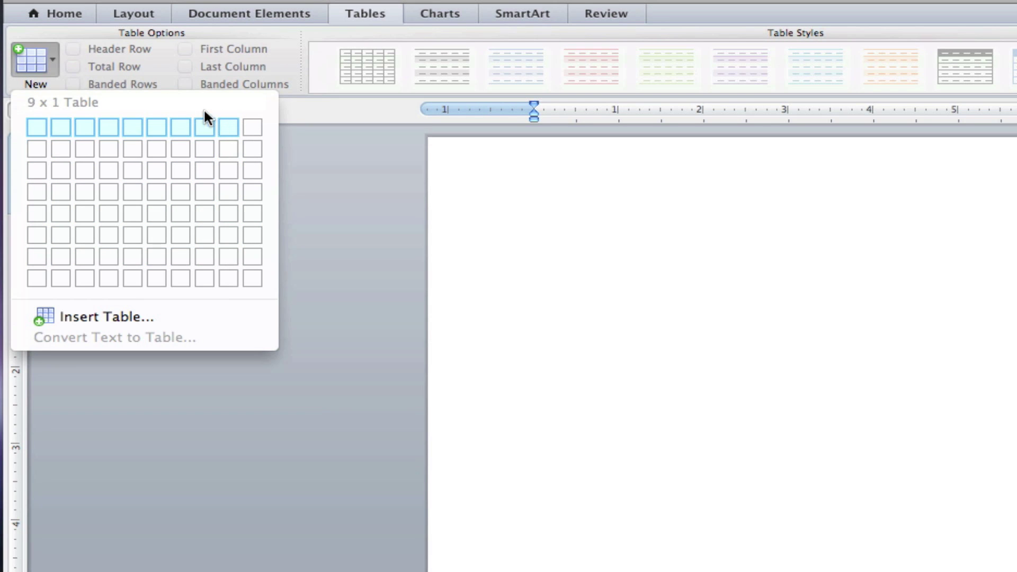
left_click(116, 68)
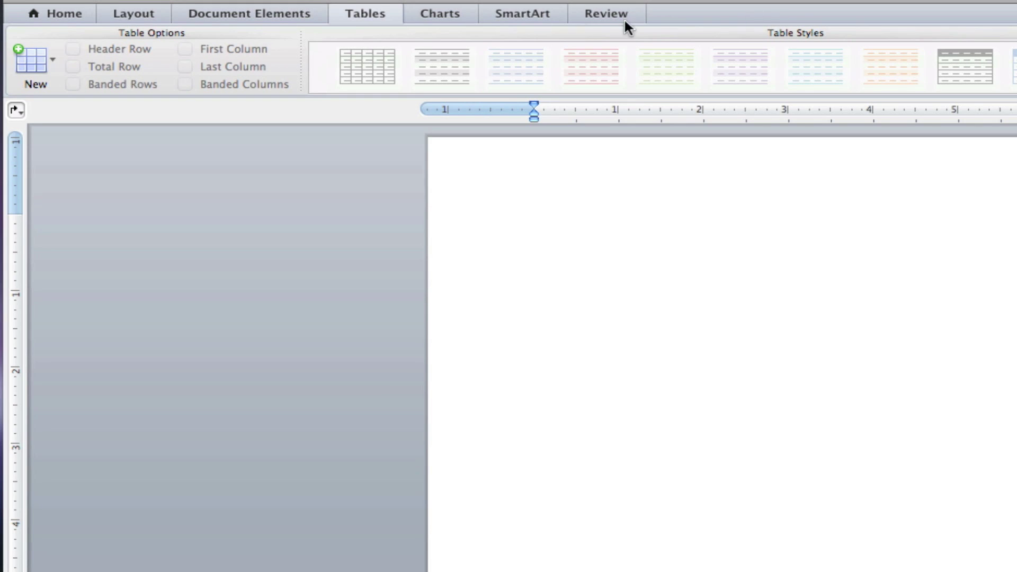
left_click(426, 17)
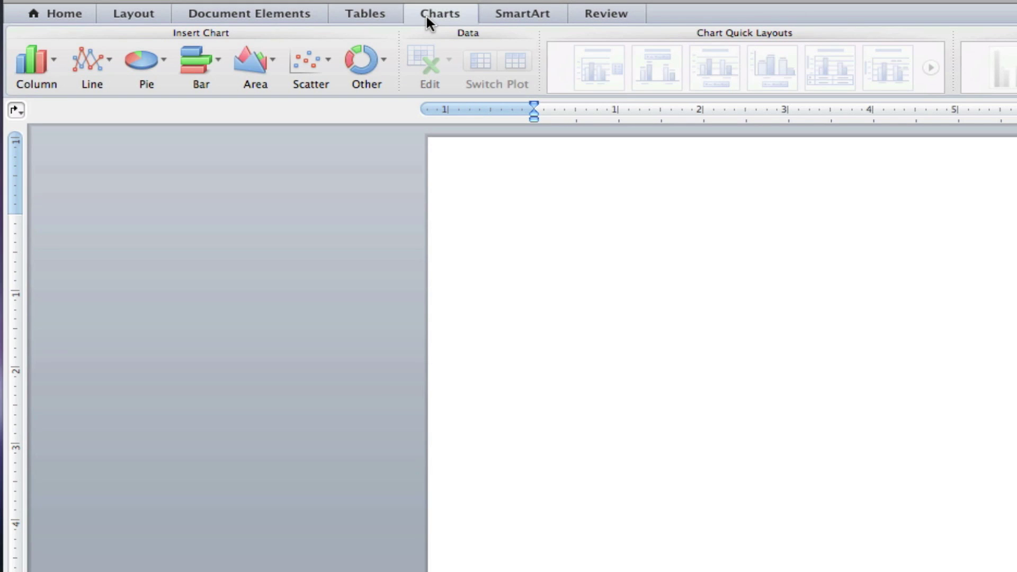
Insert a 2-D Exploded Pie chart titled Sales with four quarterly slices
left_click(159, 55)
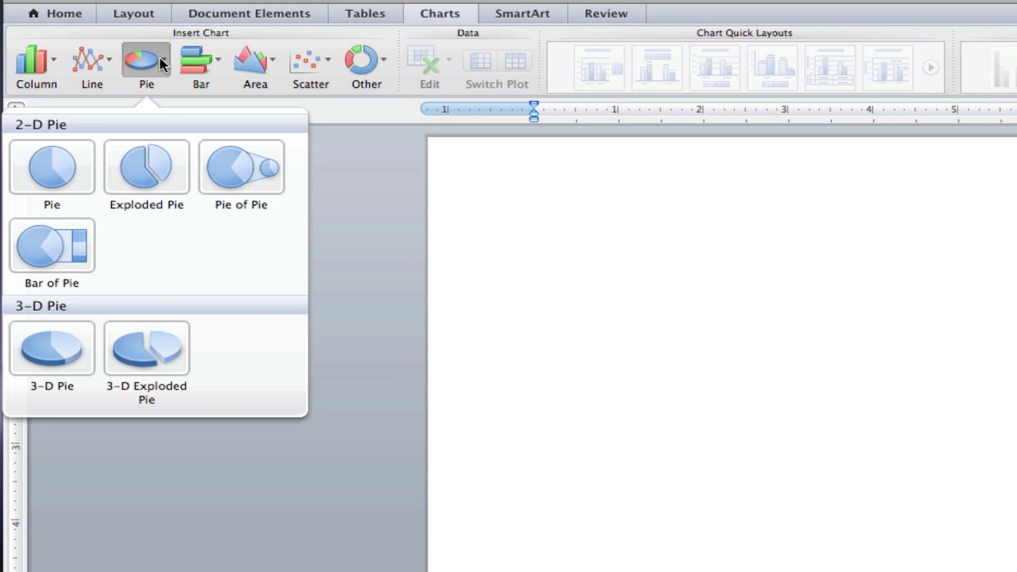
left_click(157, 150)
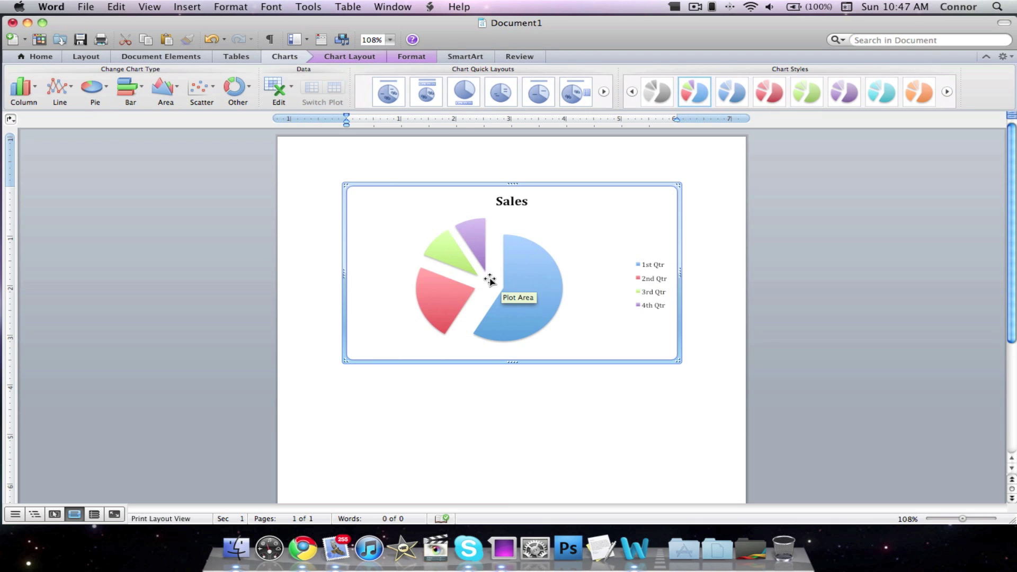
mouse_move(460, 261)
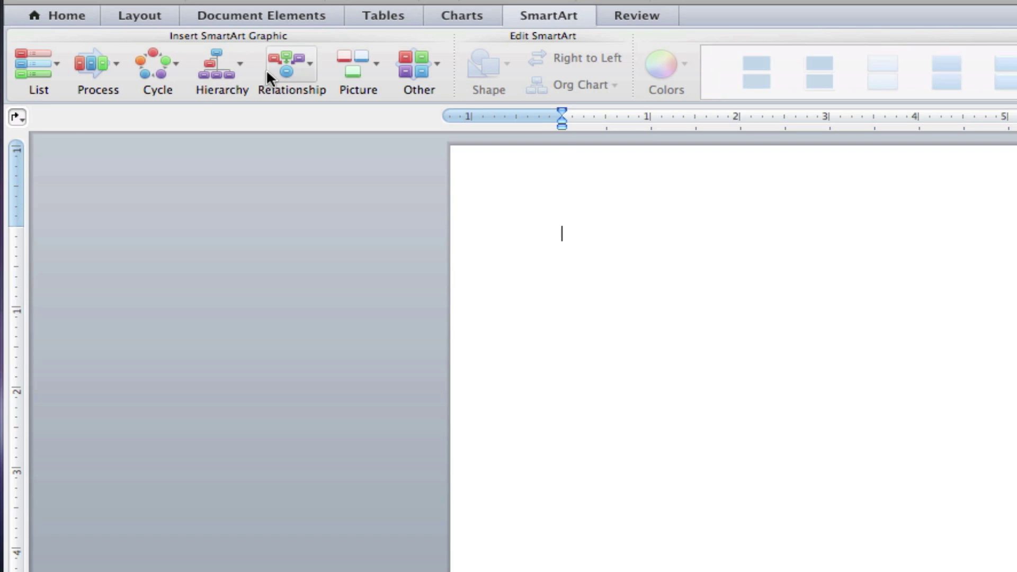
left_click(266, 69)
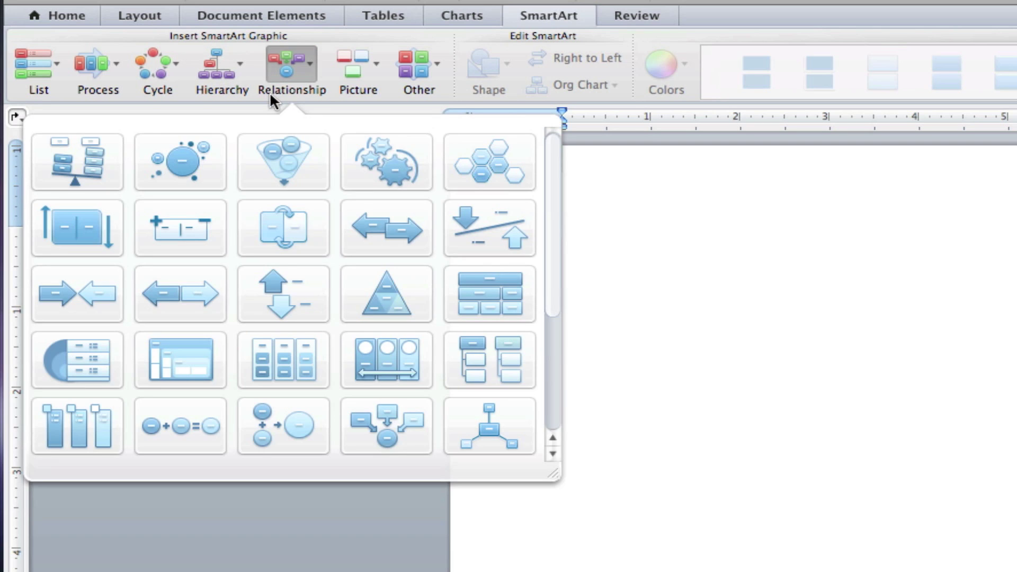
Insert a SmartArt Funnel and enter Rain and Wind as its first two items
left_click(274, 148)
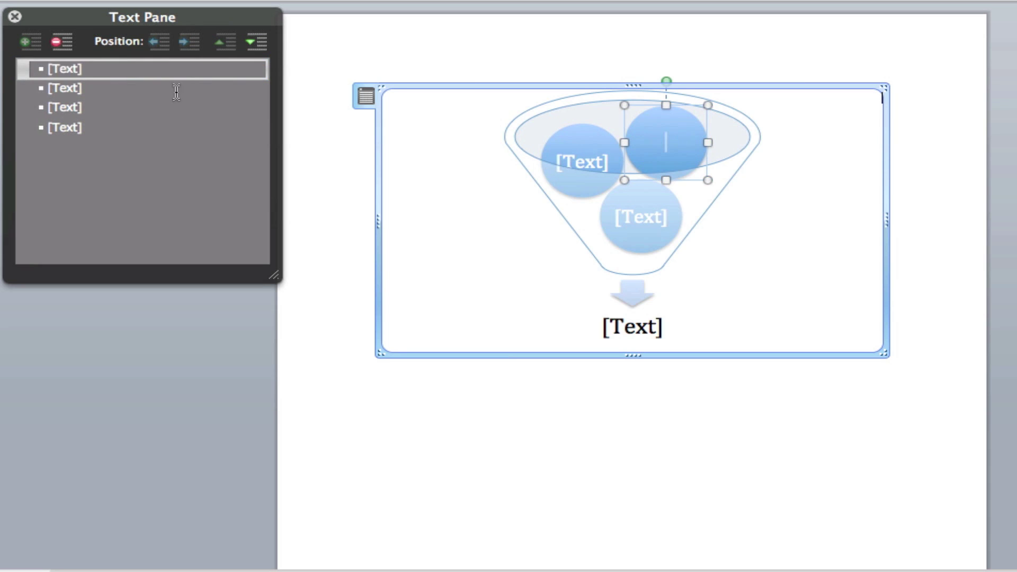
left_click(637, 189)
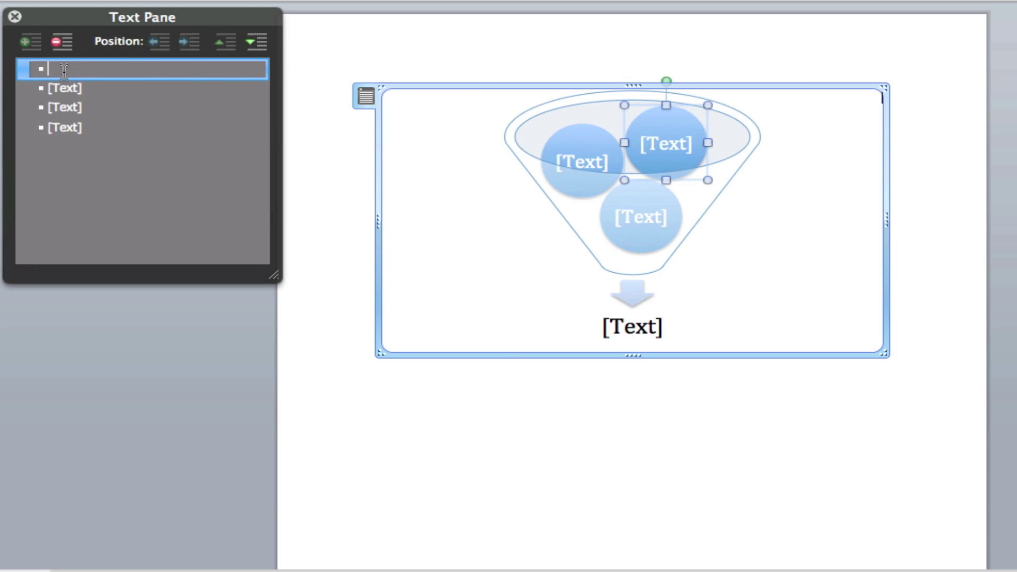
type("Rain")
left_click(68, 89)
type("Wind")
key("Tab")
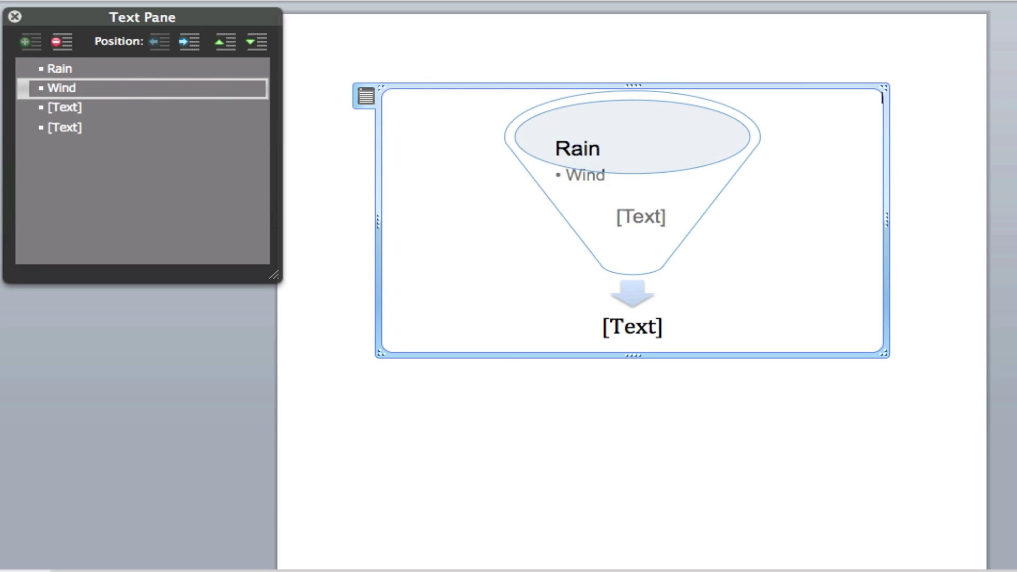
key("shift+Tab")
Add Snow as the third item and Types of Weather as the funnel's bottom label
left_click(68, 74)
left_click(65, 92)
left_click(69, 113)
type("S")
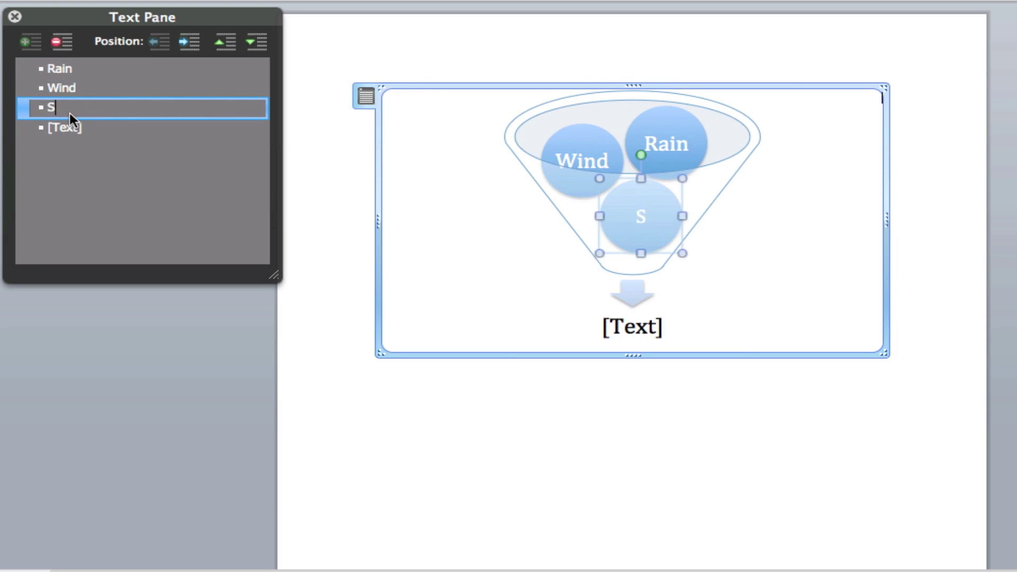
type("now")
key("Tab")
key("shift+Tab")
left_click(71, 135)
type("Types of")
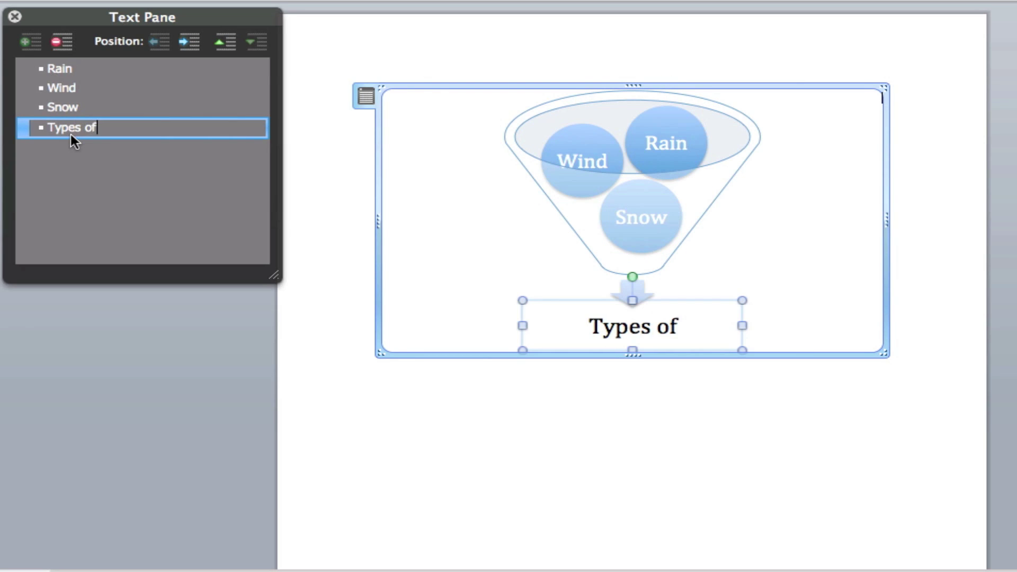
type(" Weather")
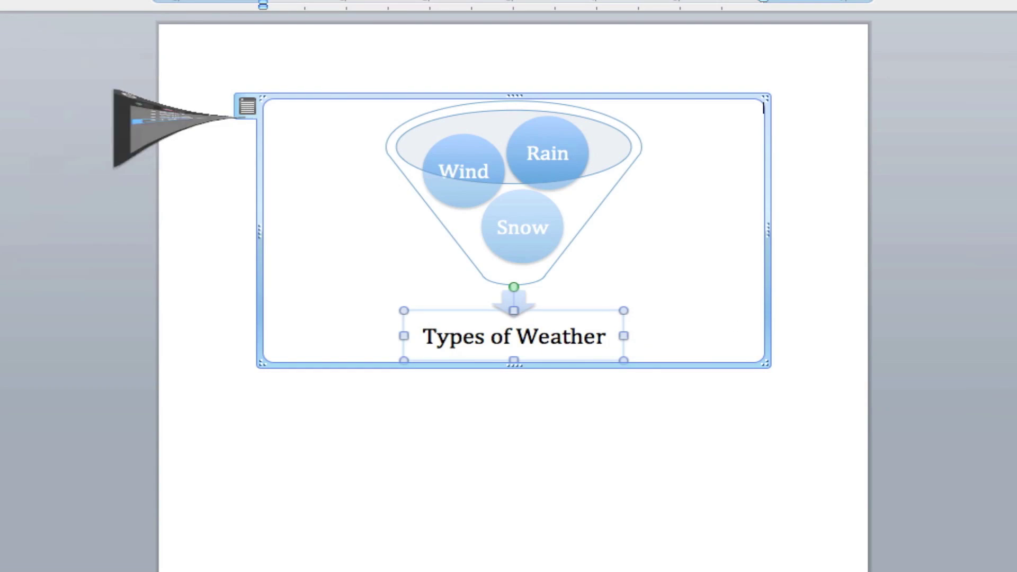
Apply a Colorful color scheme to the funnel and enlarge the diagram
left_click(247, 108)
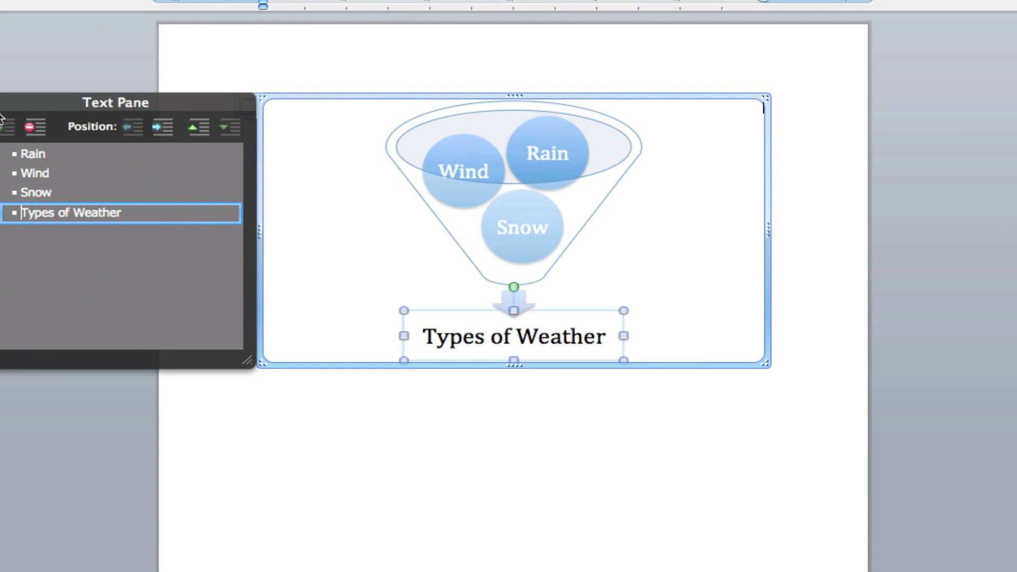
left_click(344, 2)
left_click(339, 50)
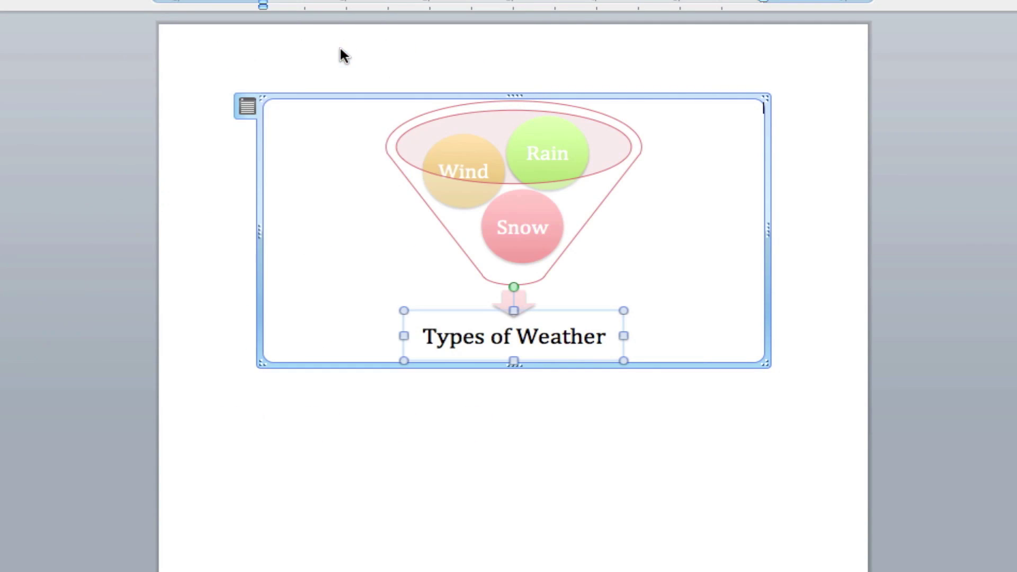
left_click_drag(763, 363, 874, 447)
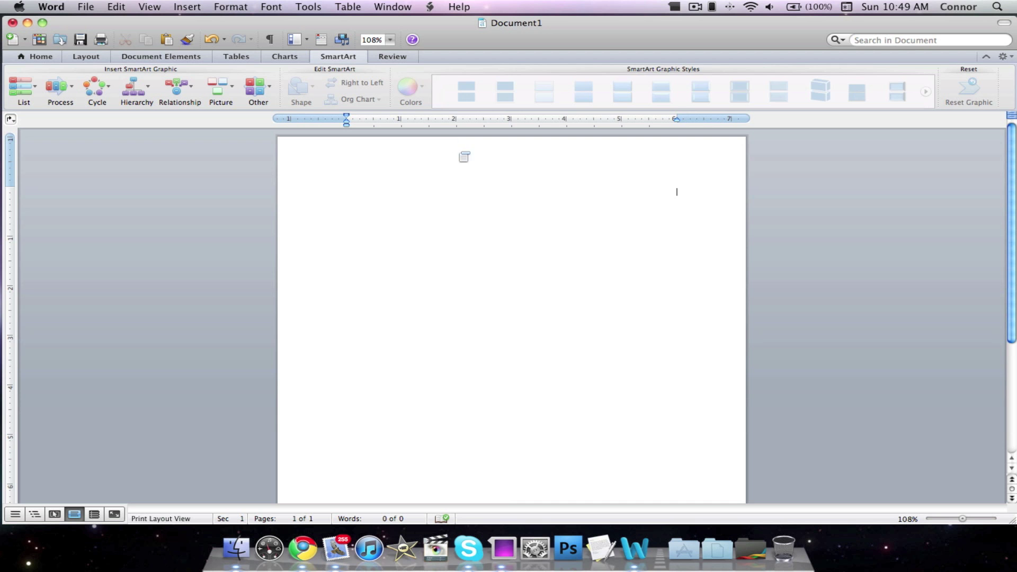
Type the quick brown fox sentence and attach the comment 'May not be the correct saying' to FullOfTech
left_click(403, 57)
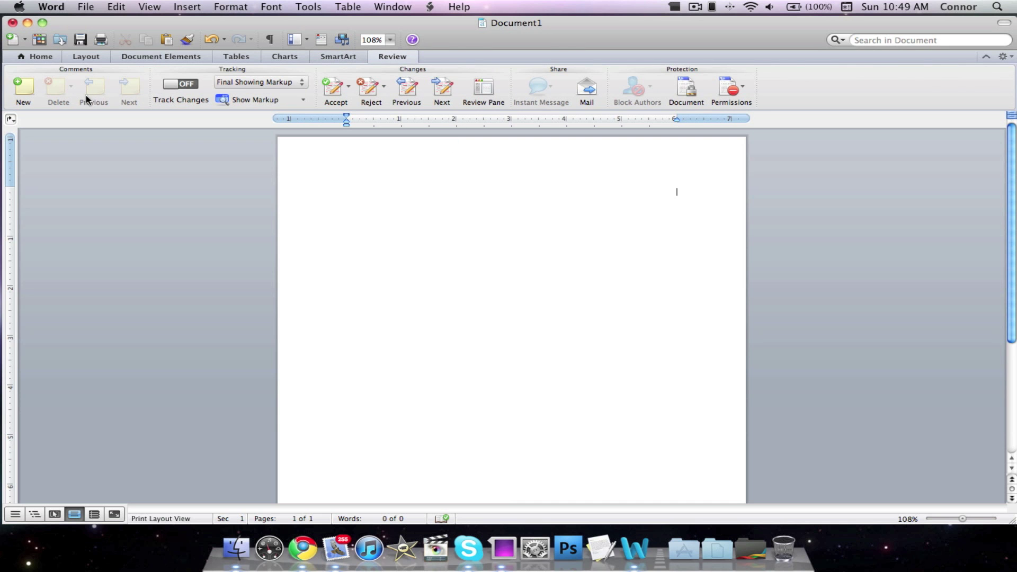
type("The quick brown fox jumped ")
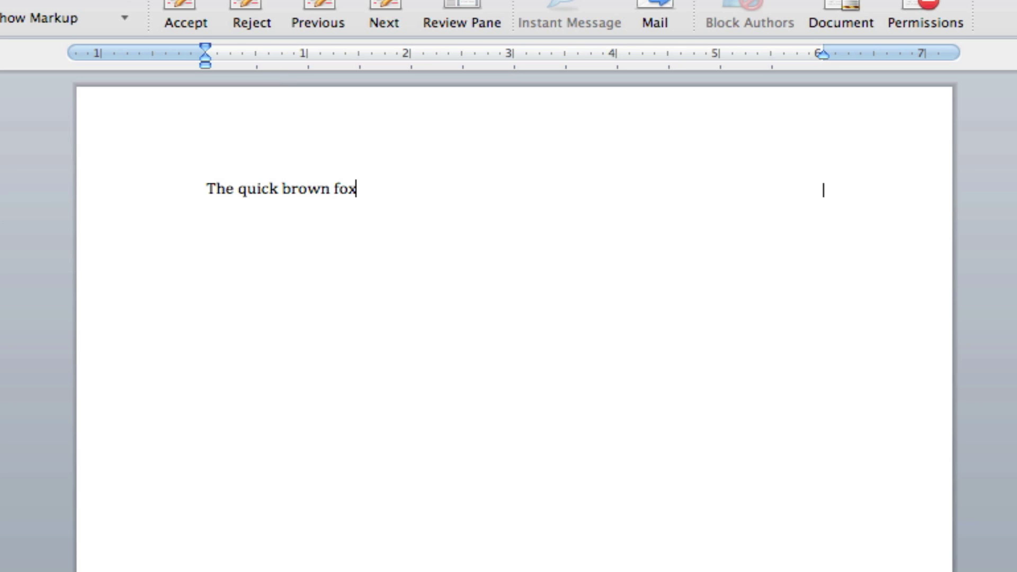
type("over the lazy FullOfTe")
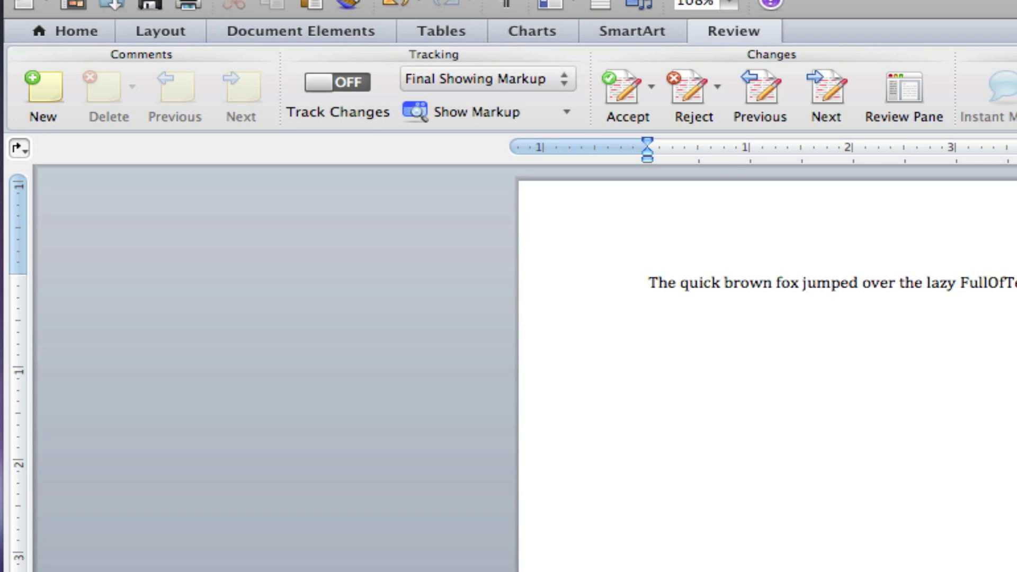
left_click(42, 87)
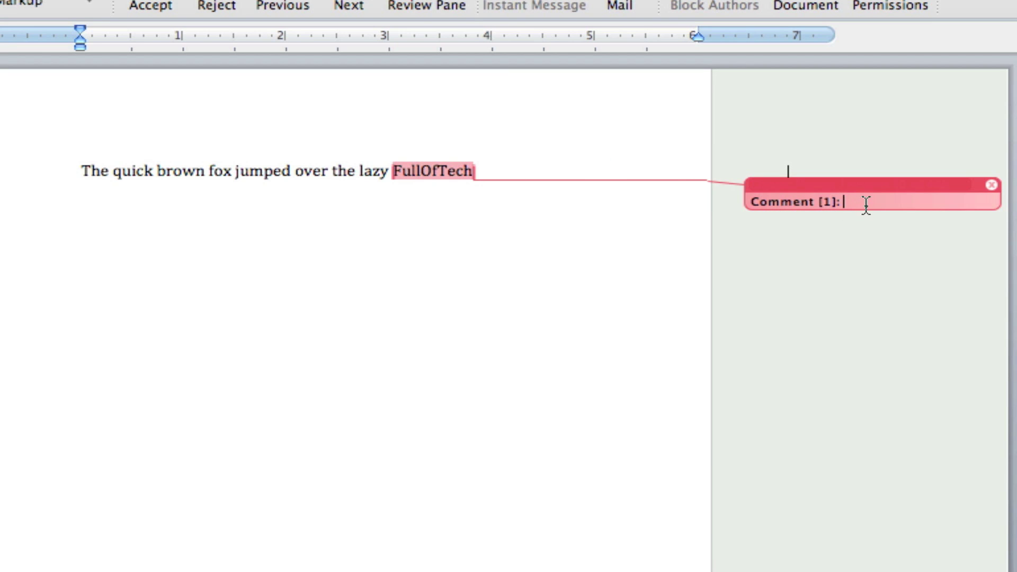
type("May not be the correct saying")
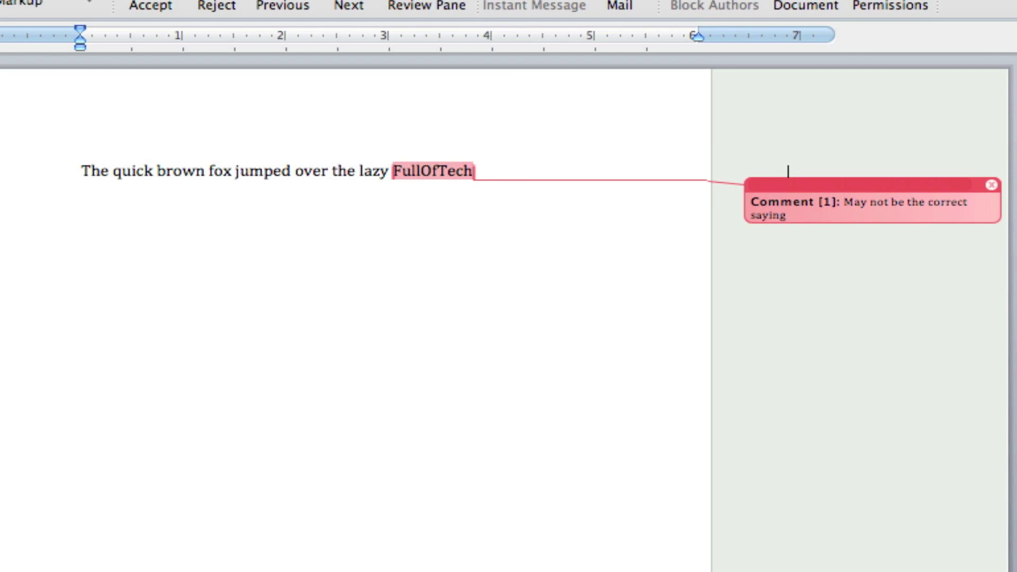
type(". Needs")
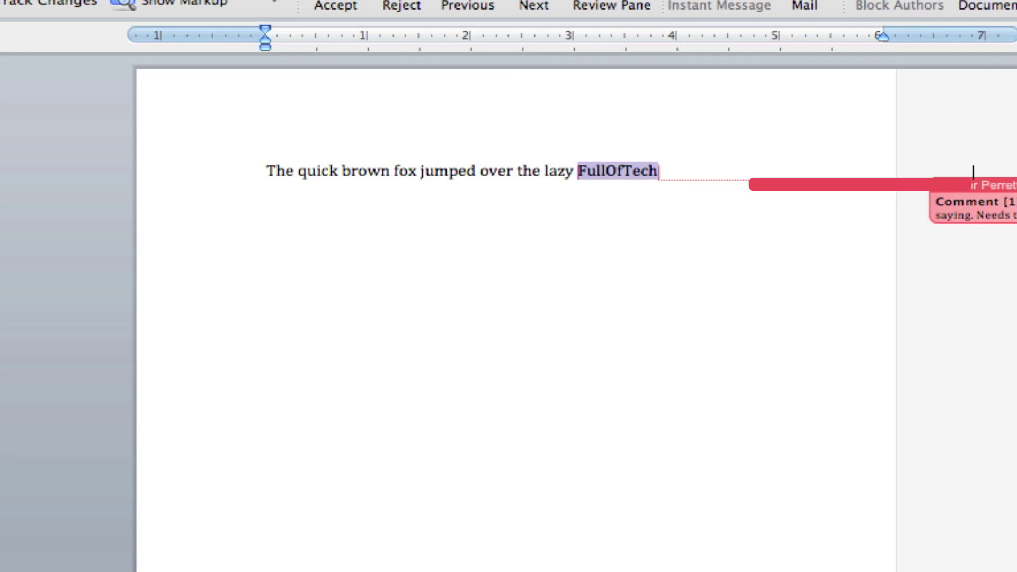
type("the lazy dog.")
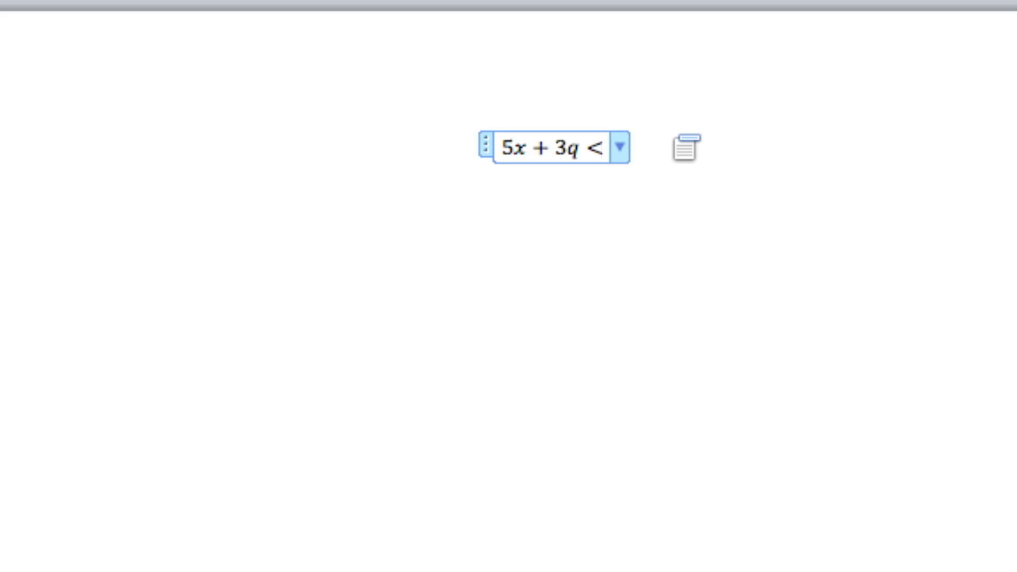
type("v")
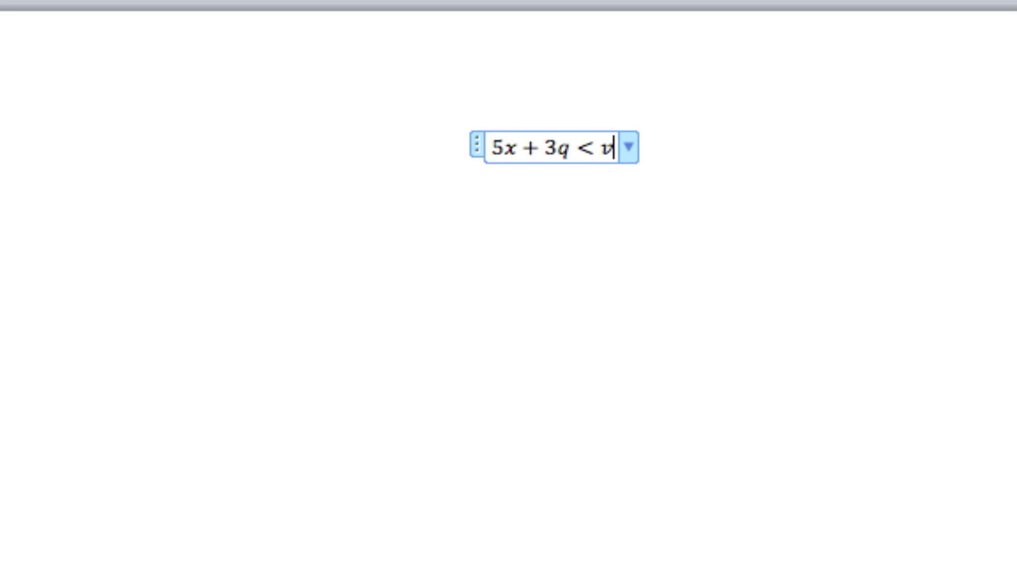
Delete the v from the equation and show the Full Screen view's options list
key("BackSpace")
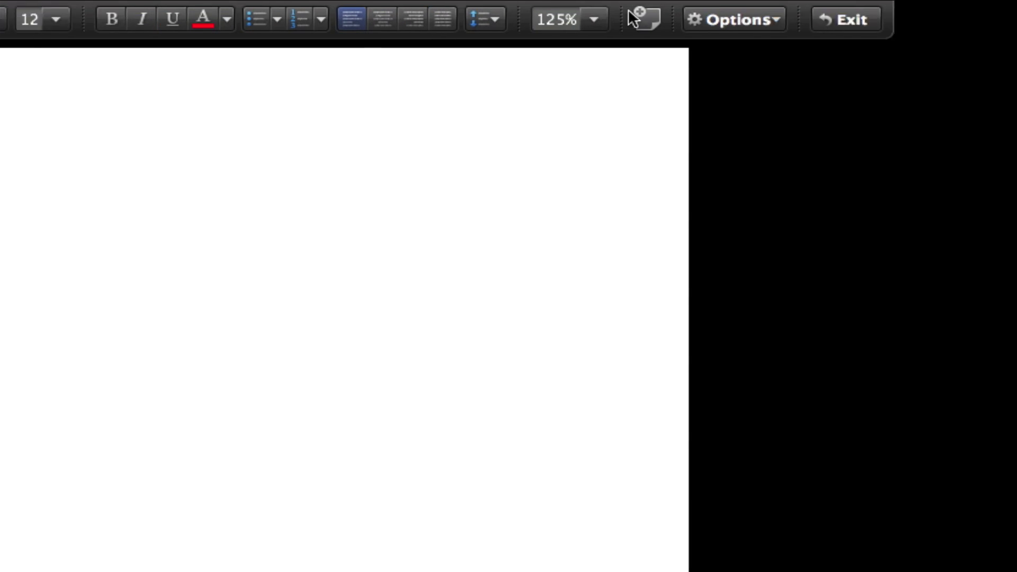
left_click(616, 21)
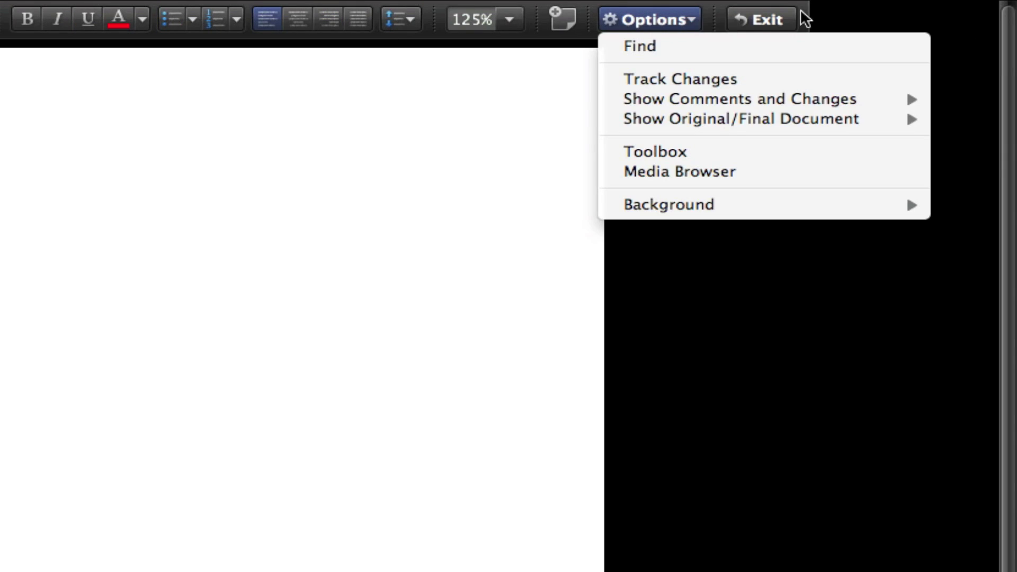